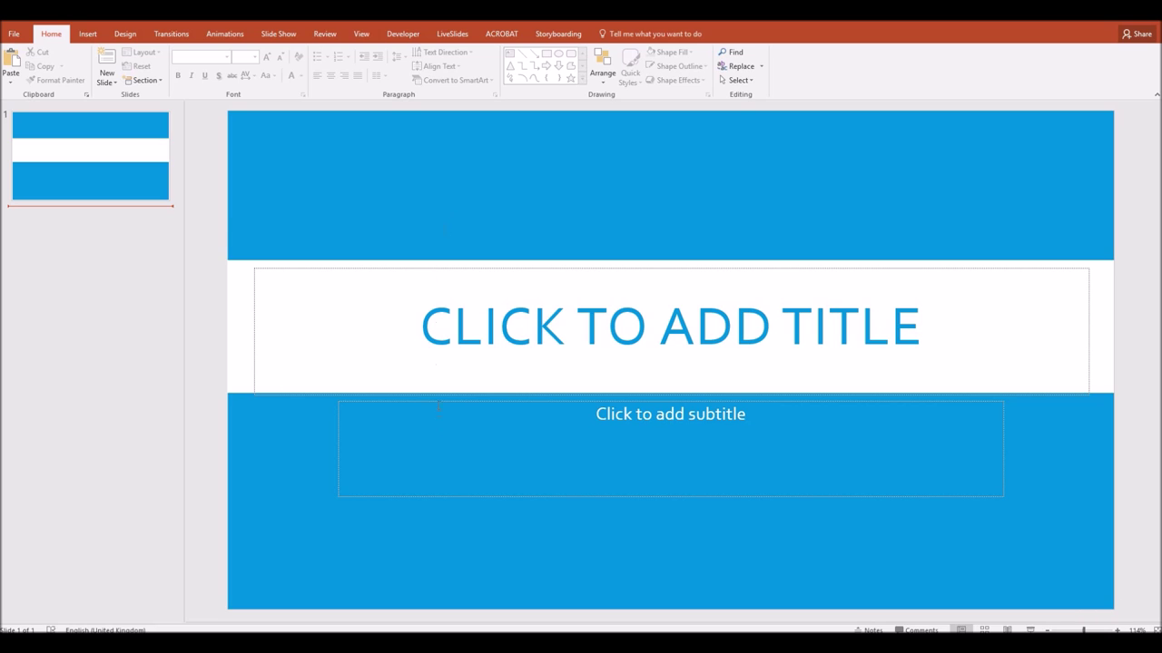
Step: Delete the subtitle placeholder and change the title text to '10 MINUTES'
left_click(441, 496)
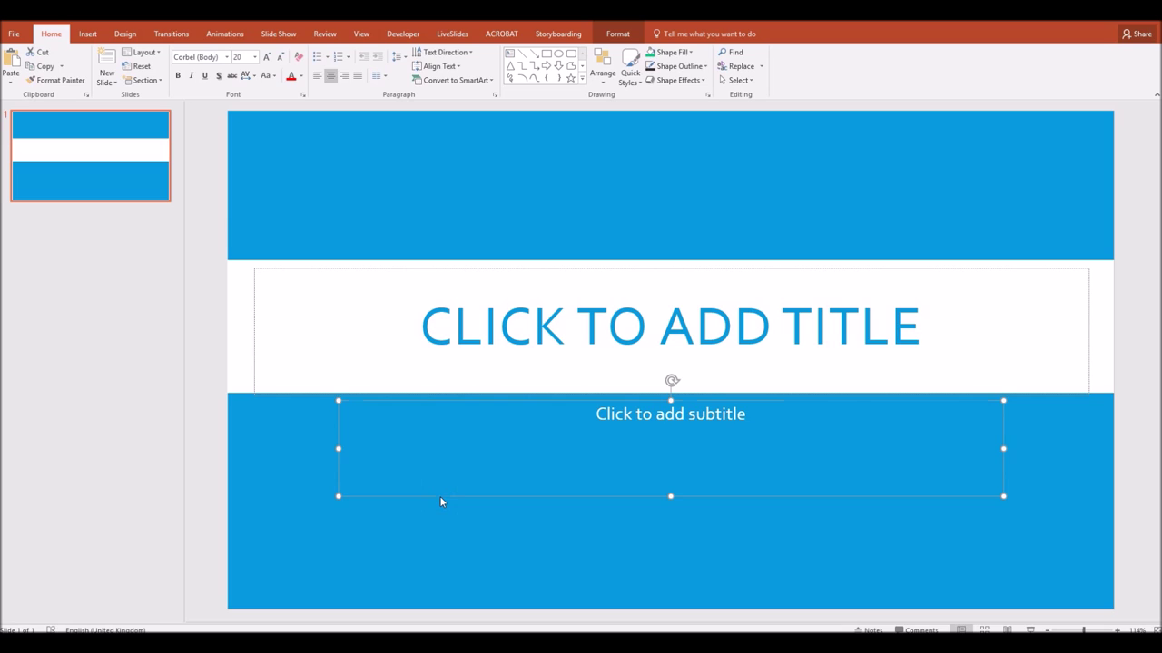
key("Delete")
left_click(647, 338)
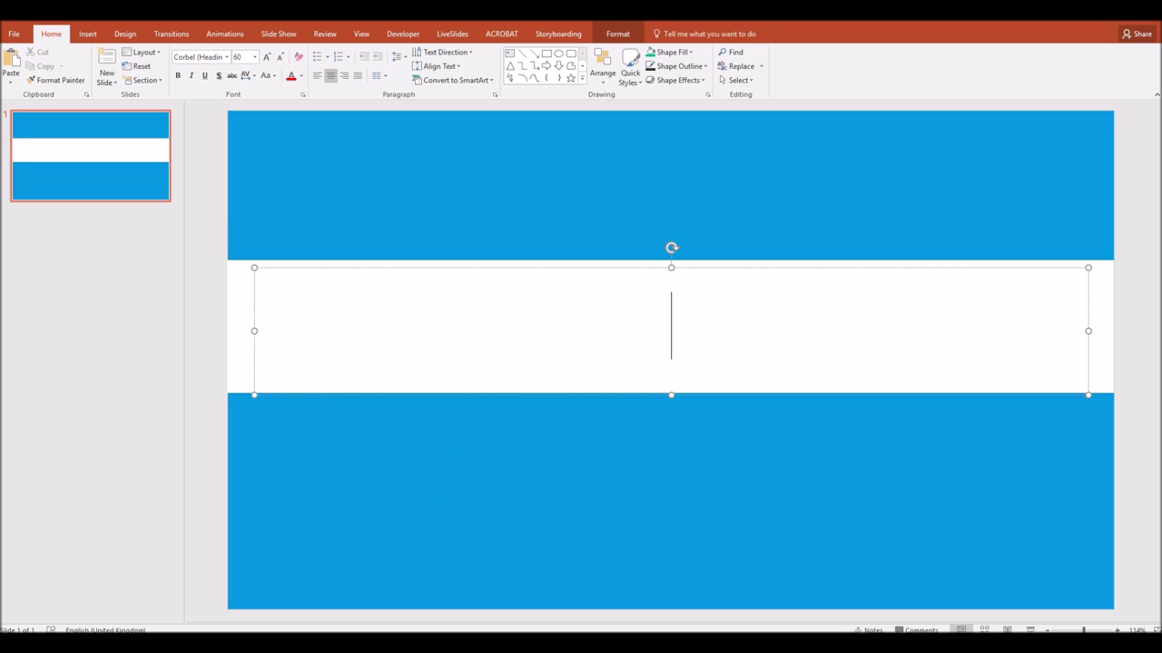
type("10 MIN")
key("BackSpace")
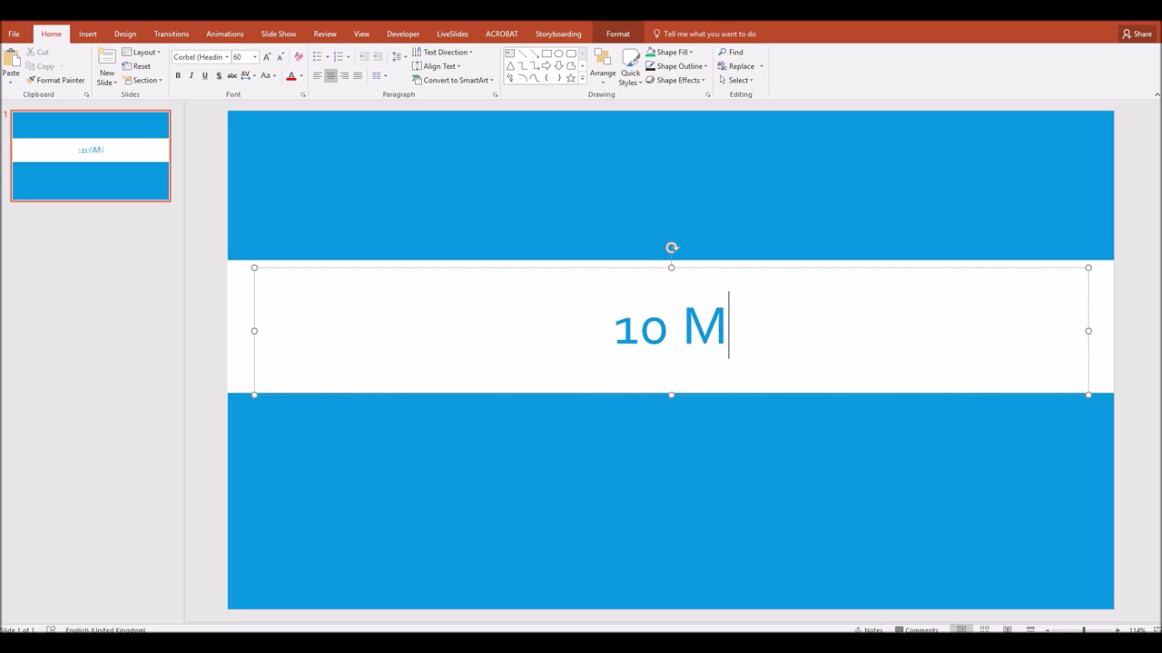
type("INUTES")
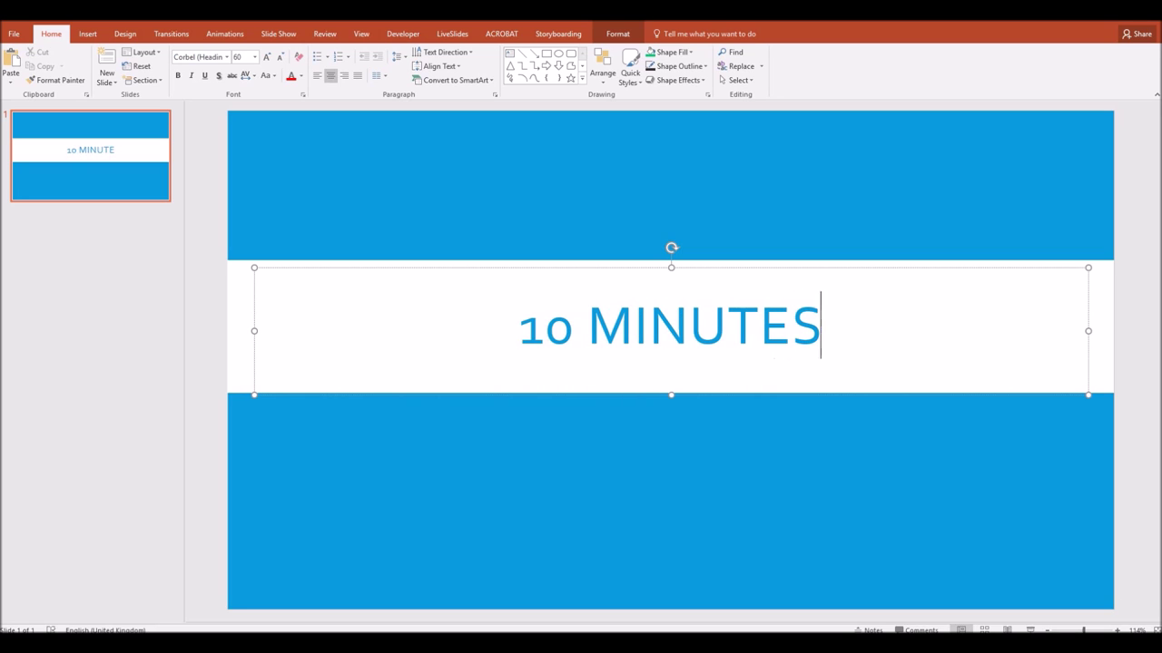
left_click(547, 420)
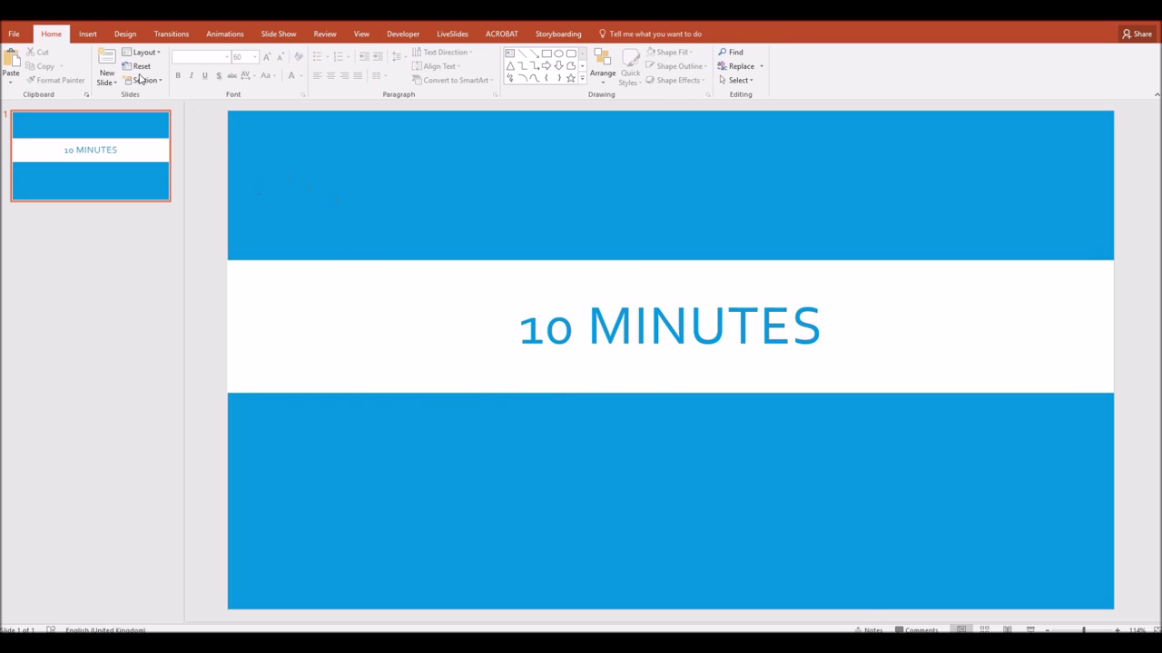
Step: Draw a rectangle about 29.25 cm by 3.29 cm, centred across the lower blue band
left_click(87, 33)
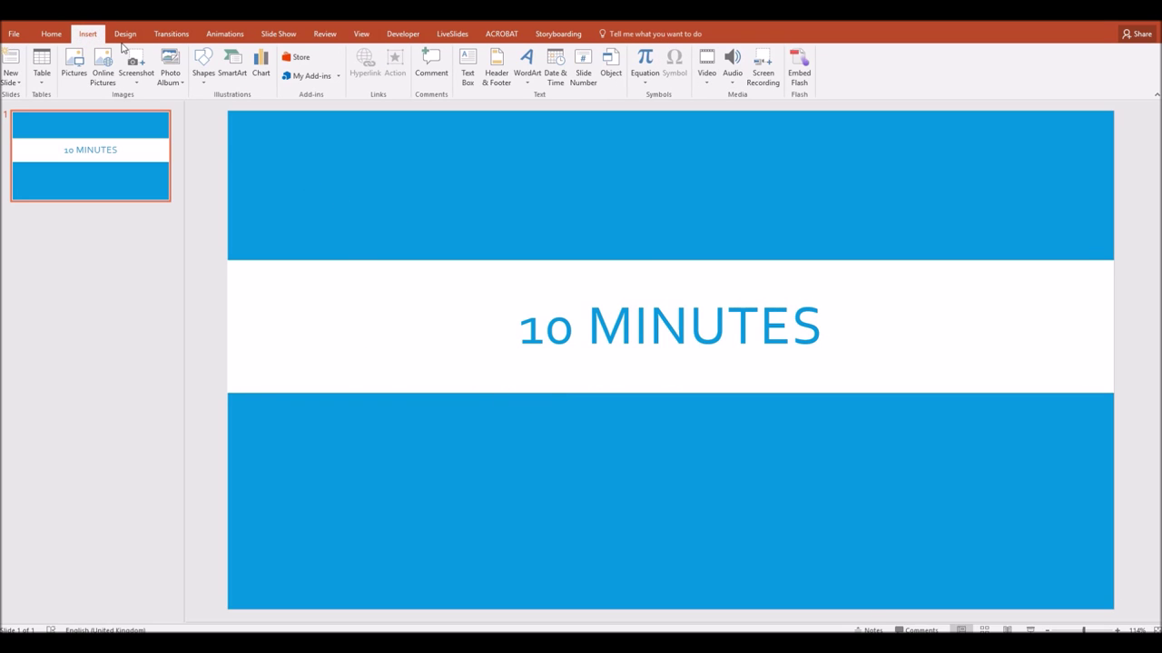
left_click(204, 65)
left_click(237, 111)
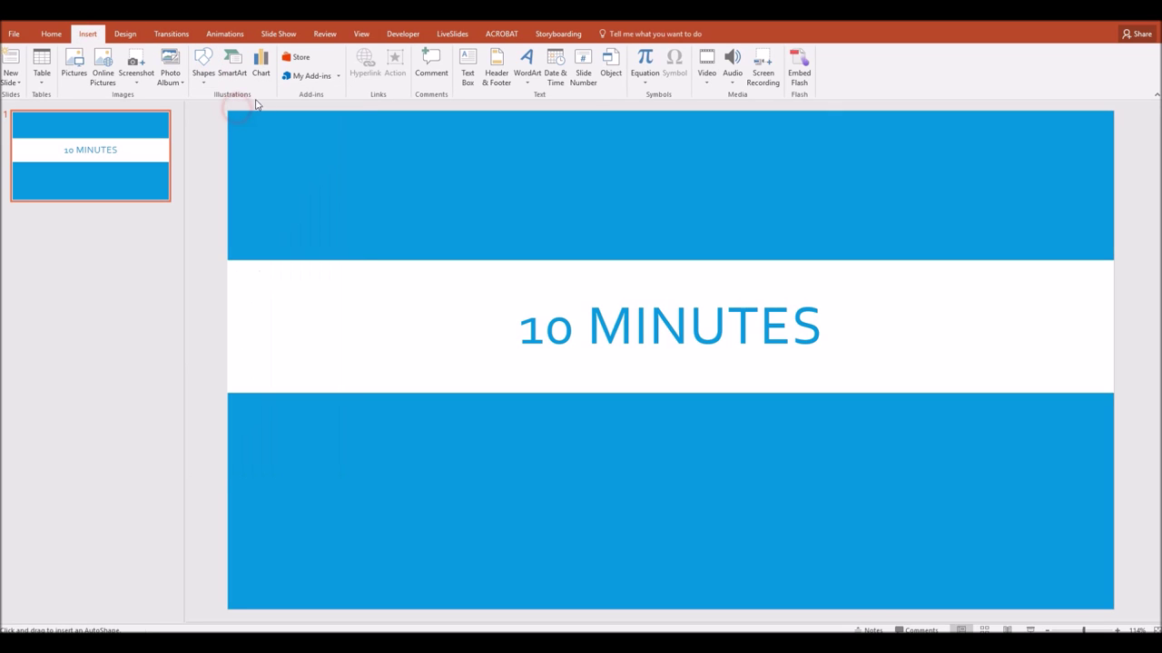
mouse_move(302, 413)
left_mouse_down()
mouse_move(328, 427)
mouse_move(957, 487)
mouse_move(1097, 521)
mouse_move(1050, 513)
mouse_move(1049, 498)
left_mouse_up()
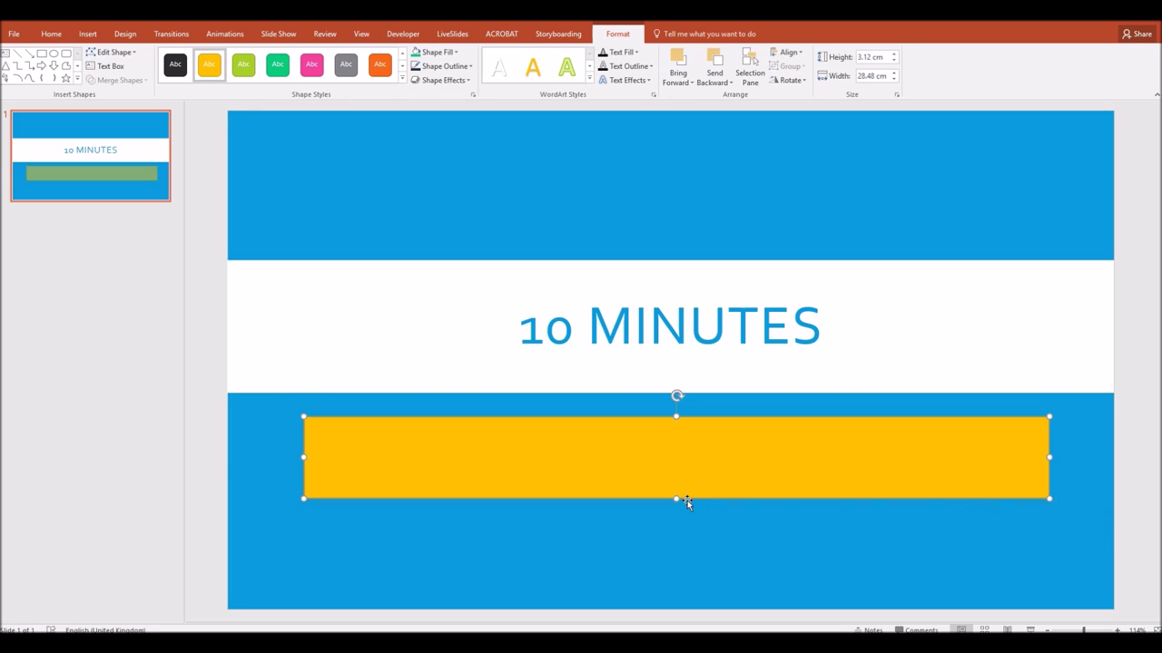
left_click_drag(649, 499, 635, 518)
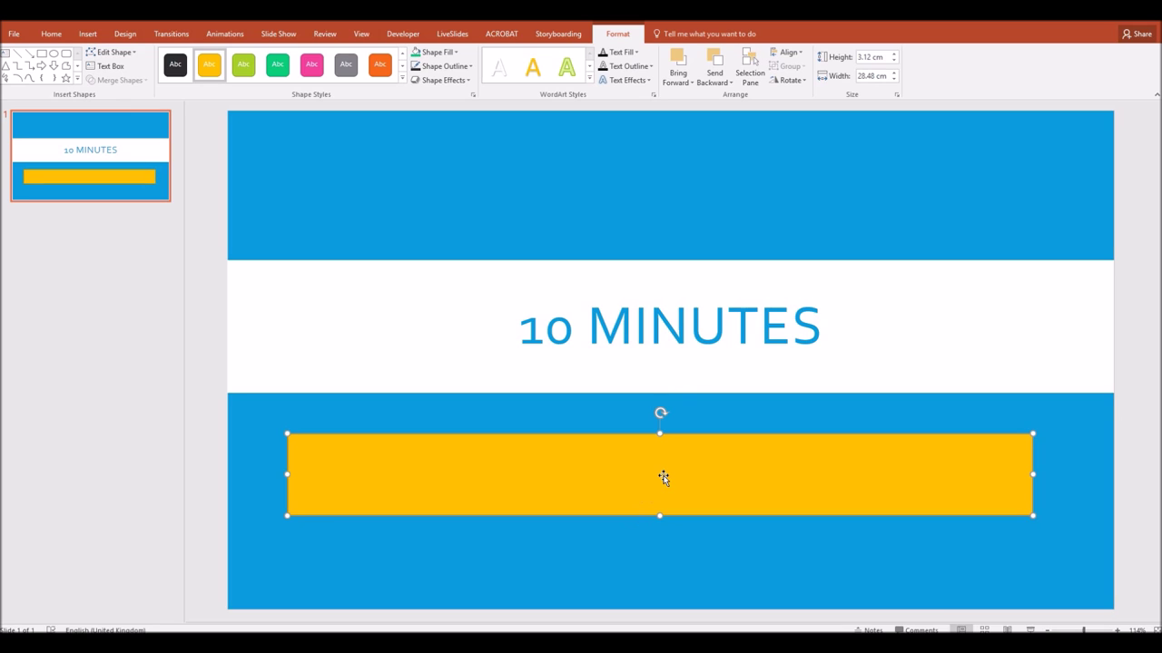
left_click_drag(1030, 515, 1053, 520)
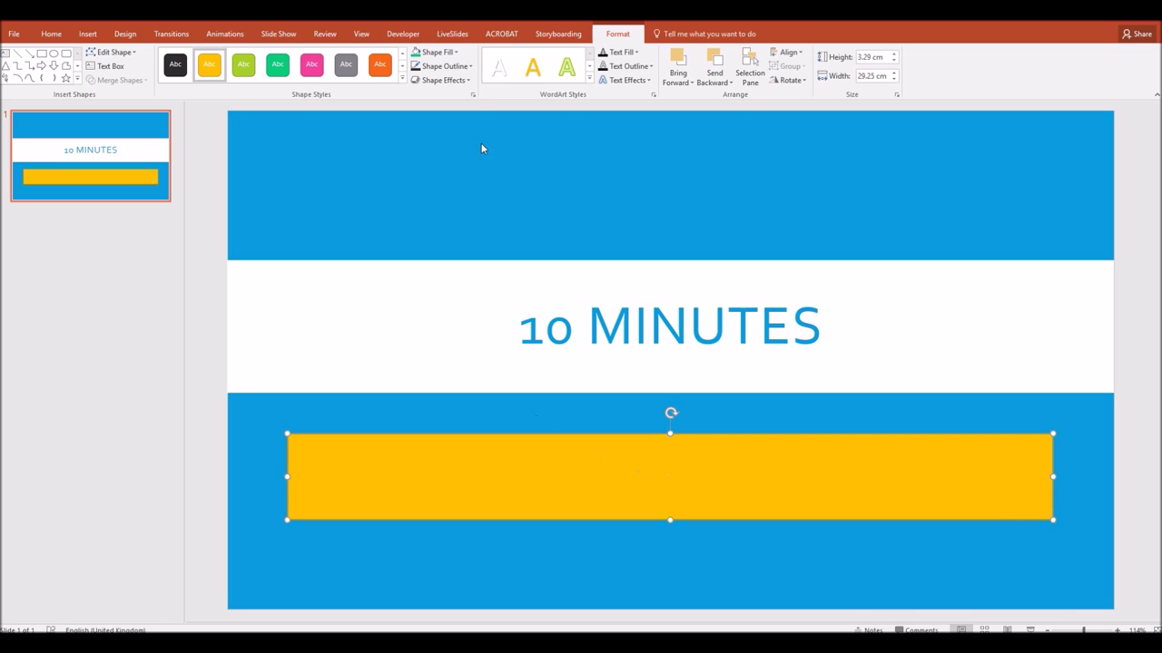
Step: Give the lower rectangle No Fill and a 6 pt outline in the first dark theme colour
left_click(456, 52)
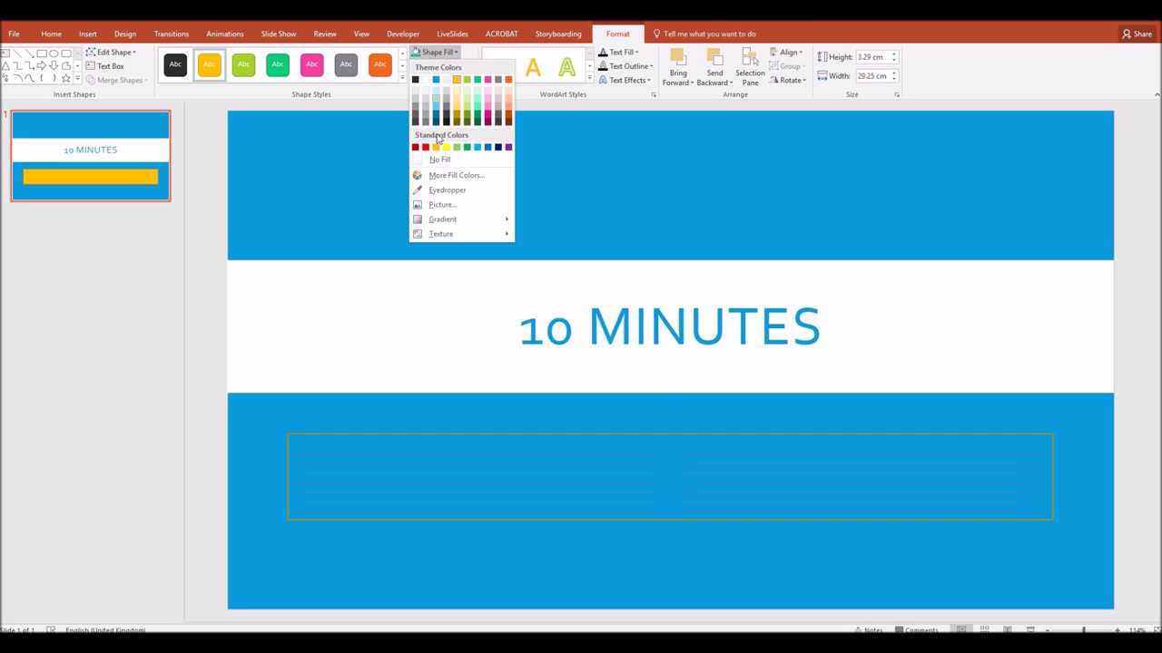
left_click(437, 162)
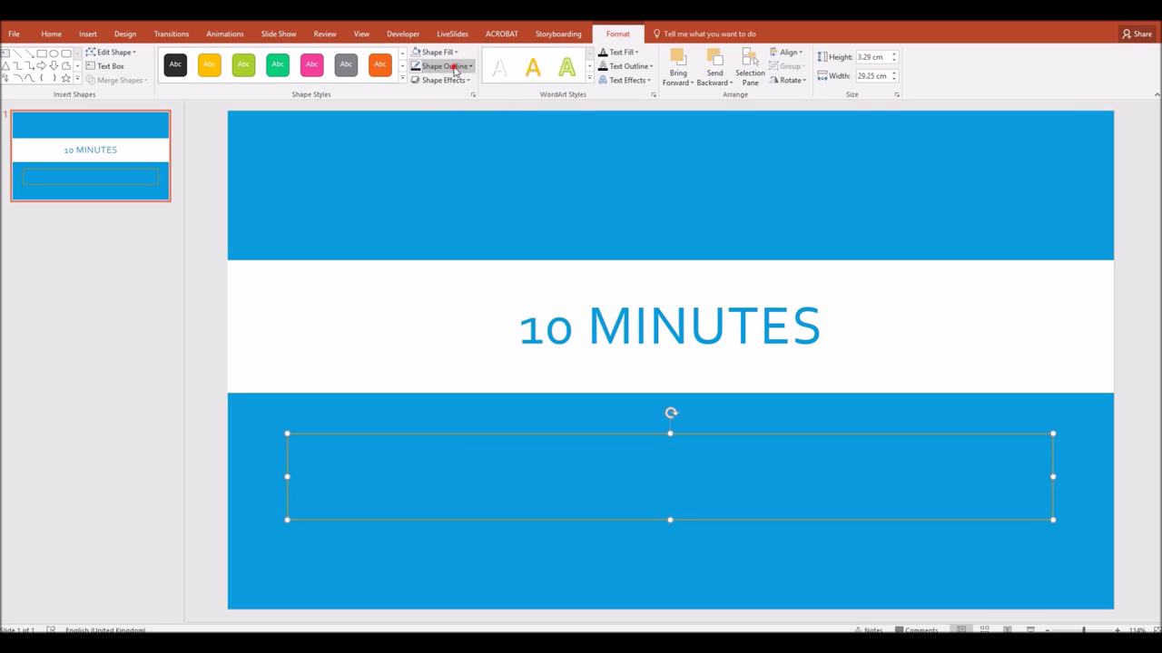
left_click(448, 66)
left_click(416, 96)
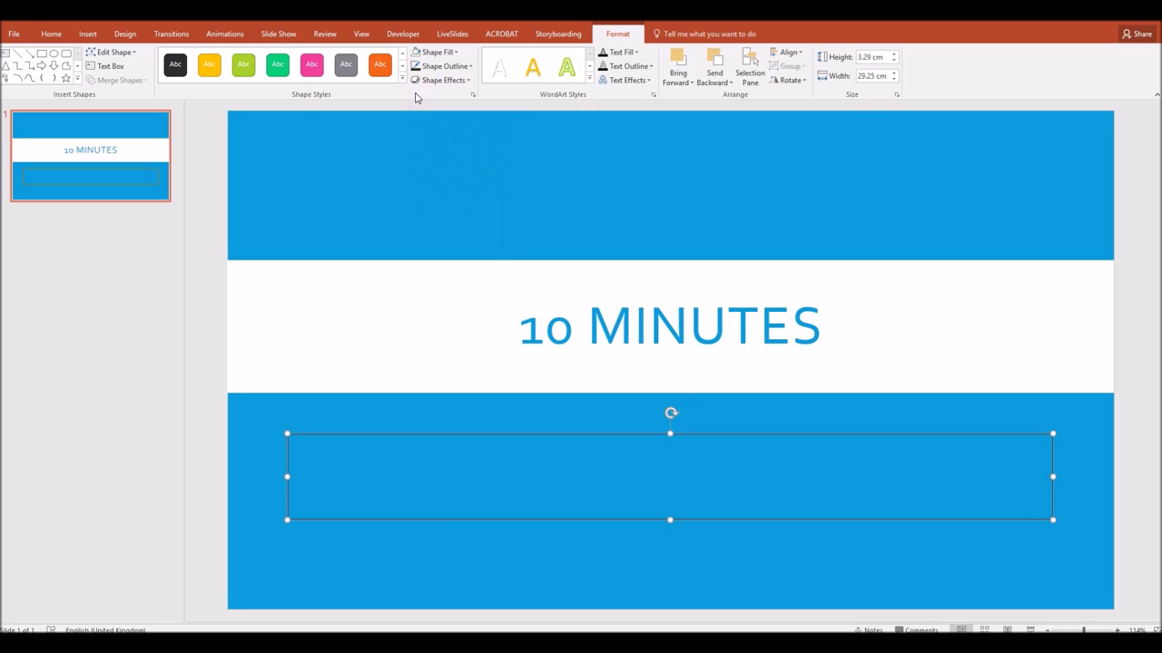
left_click(436, 71)
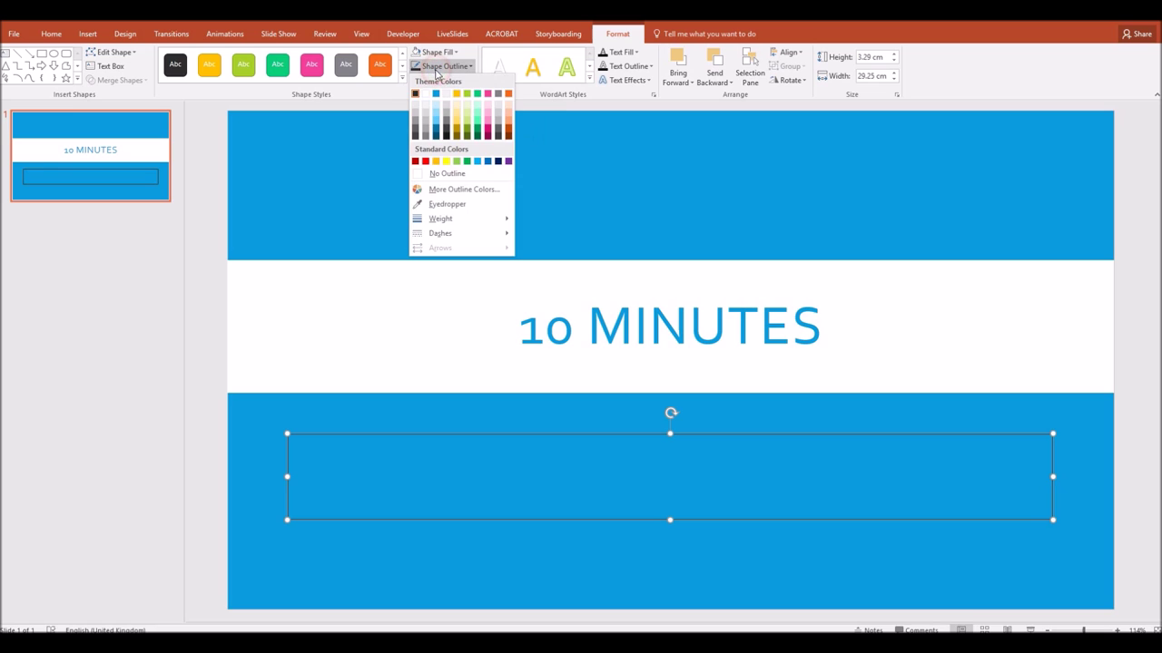
mouse_move(446, 221)
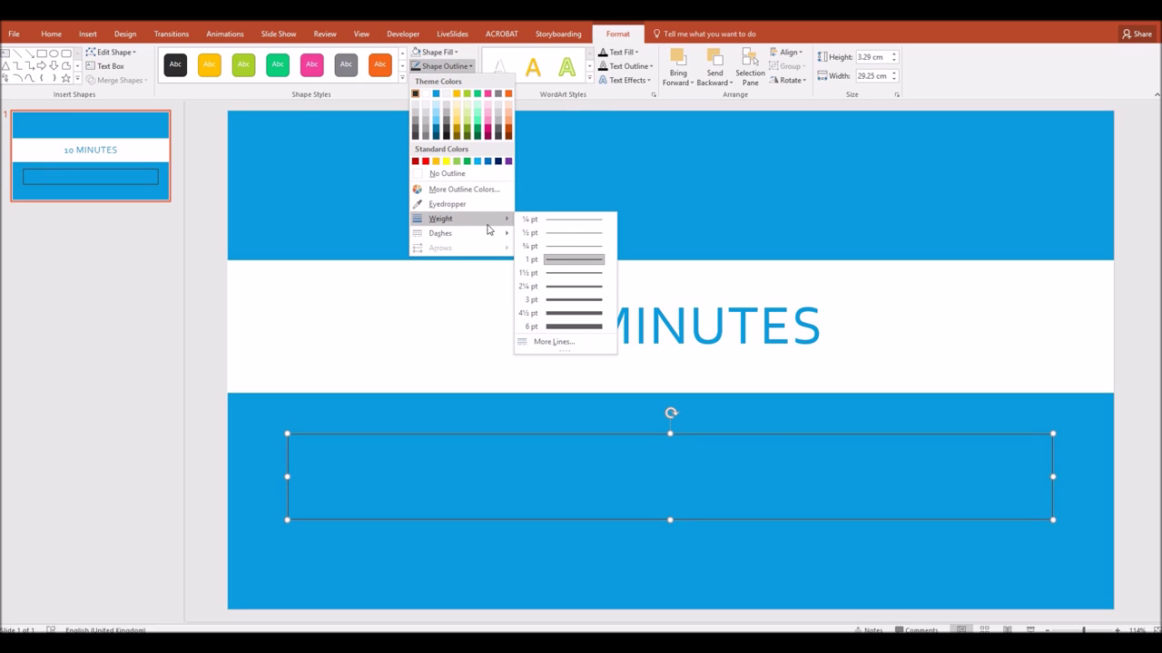
left_click(573, 329)
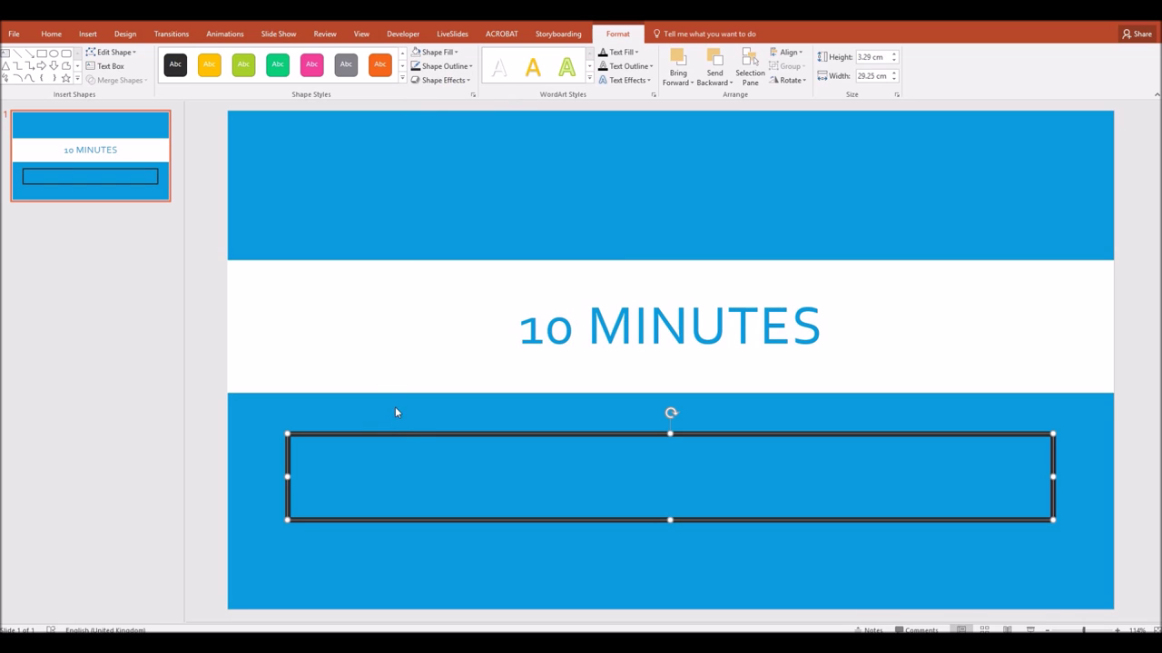
left_click(405, 436)
Step: Paste a copy of the rectangle into the top blue band, fill it gold, and remove its outline
key("ctrl+v")
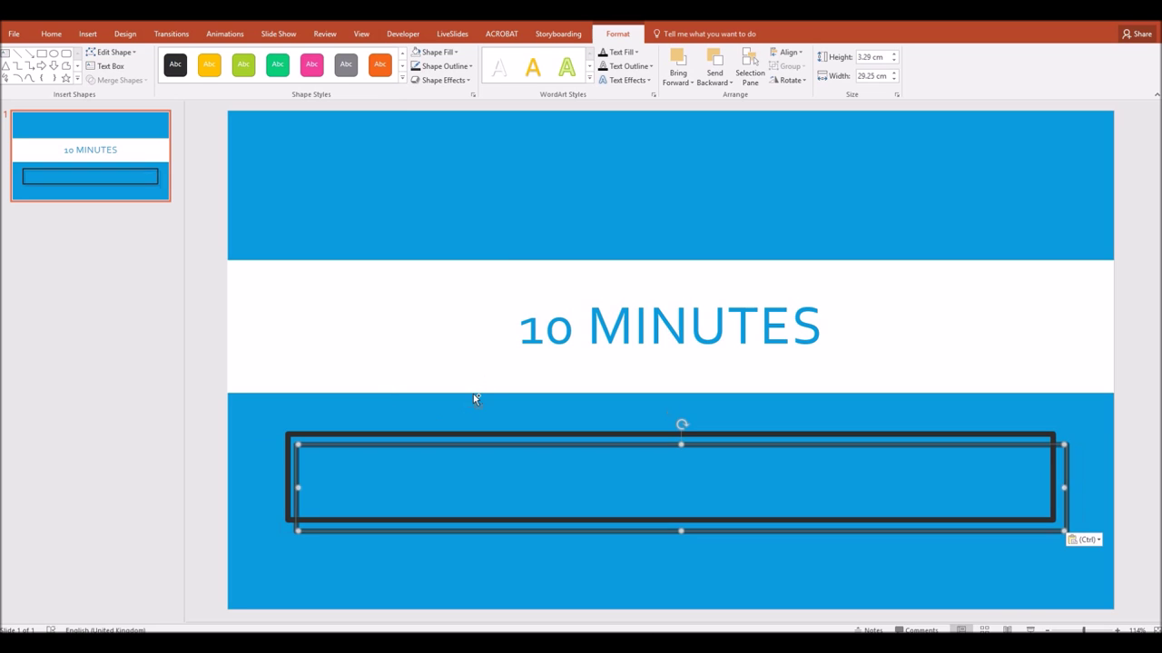
left_click_drag(465, 448, 488, 191)
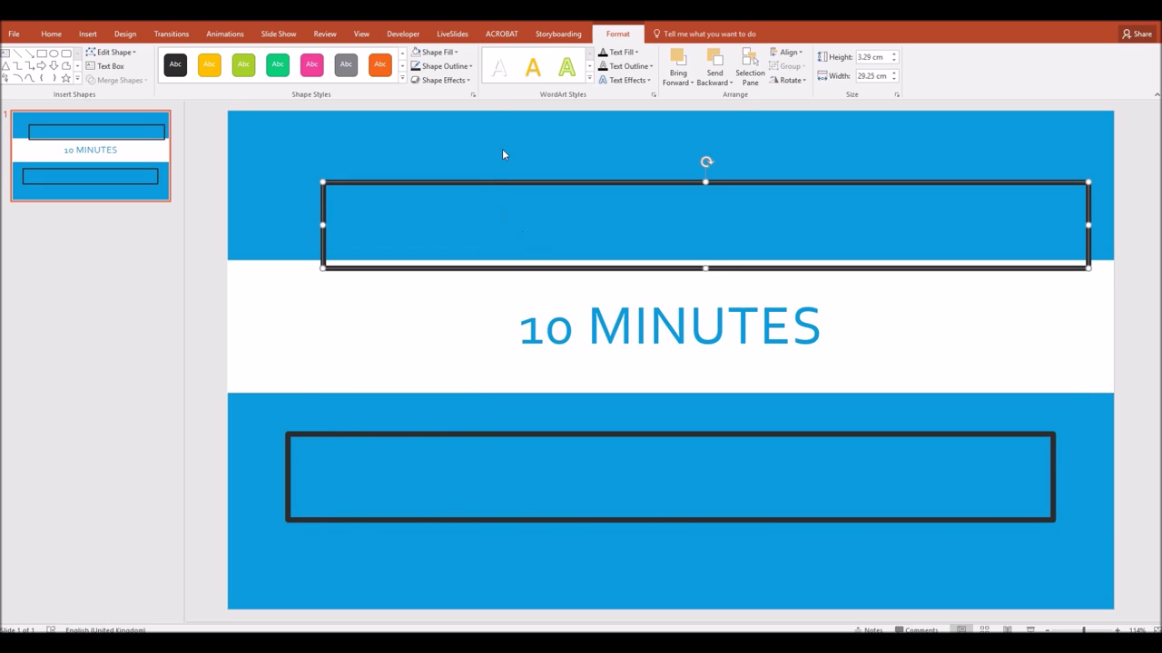
left_click(451, 56)
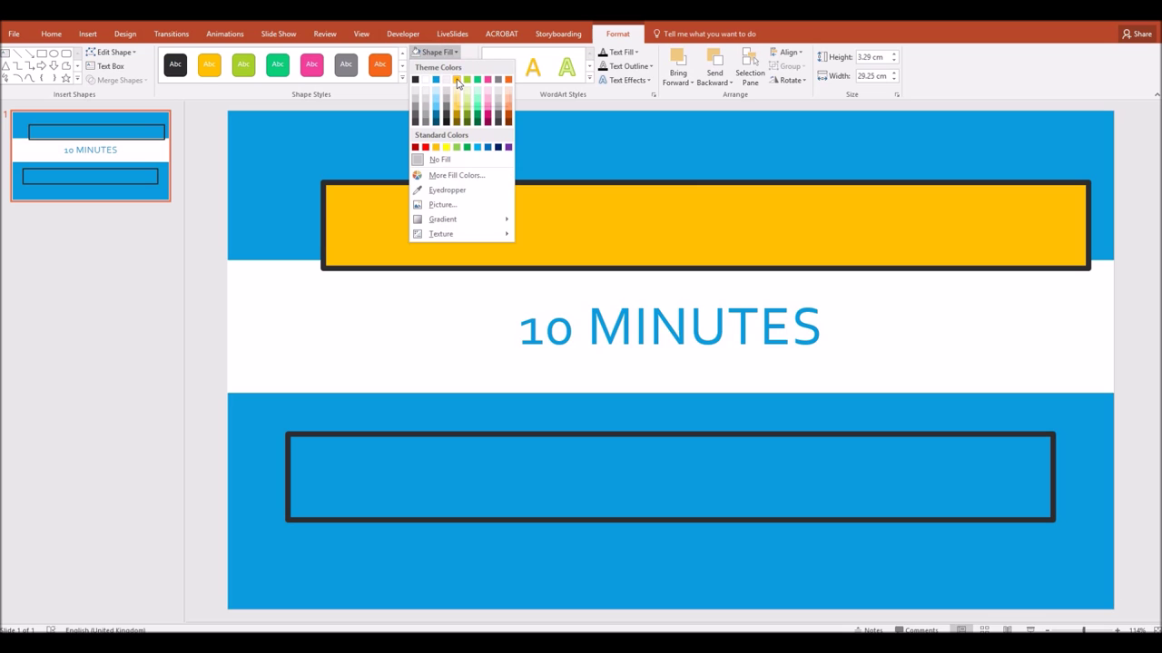
left_click(456, 79)
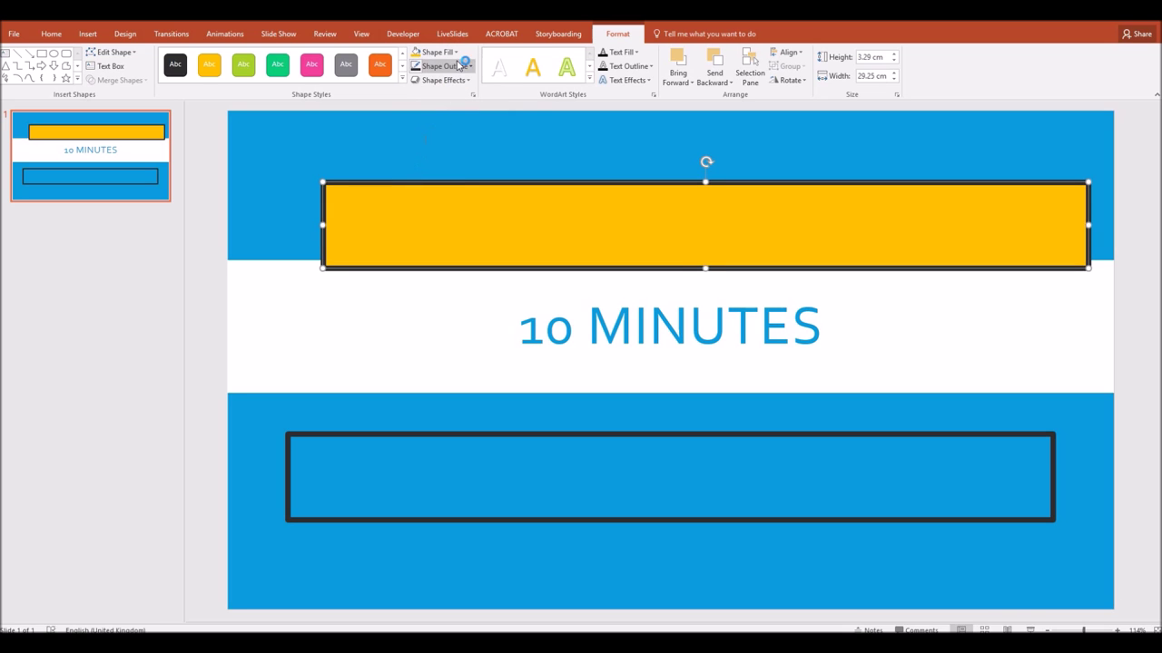
left_click(445, 66)
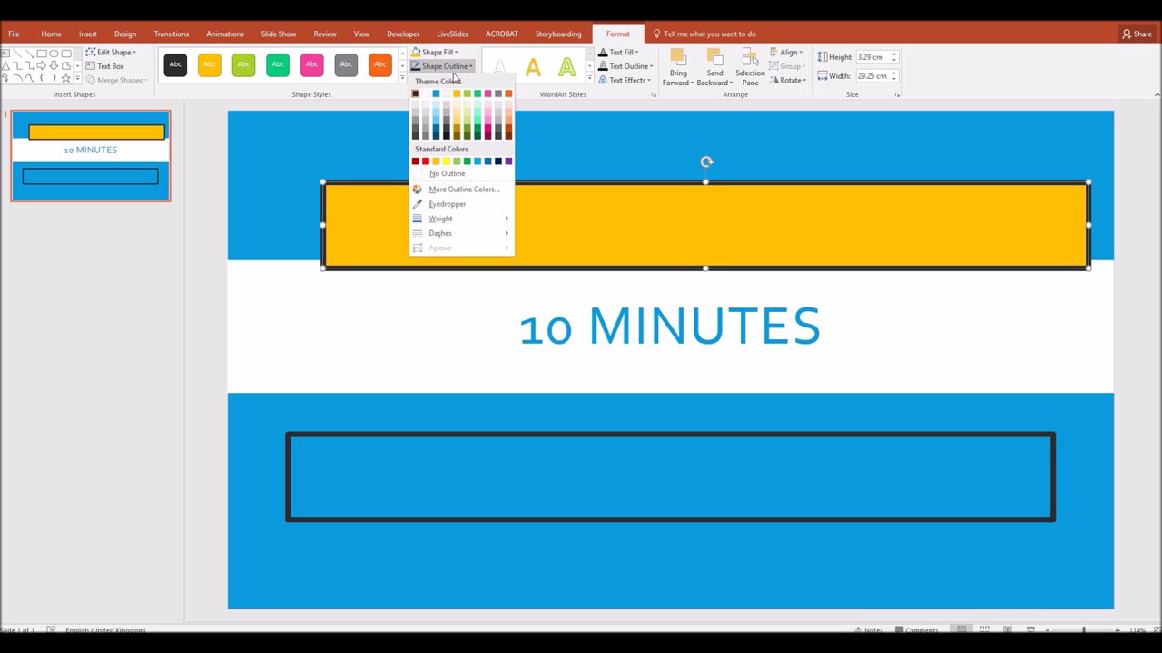
left_click(440, 176)
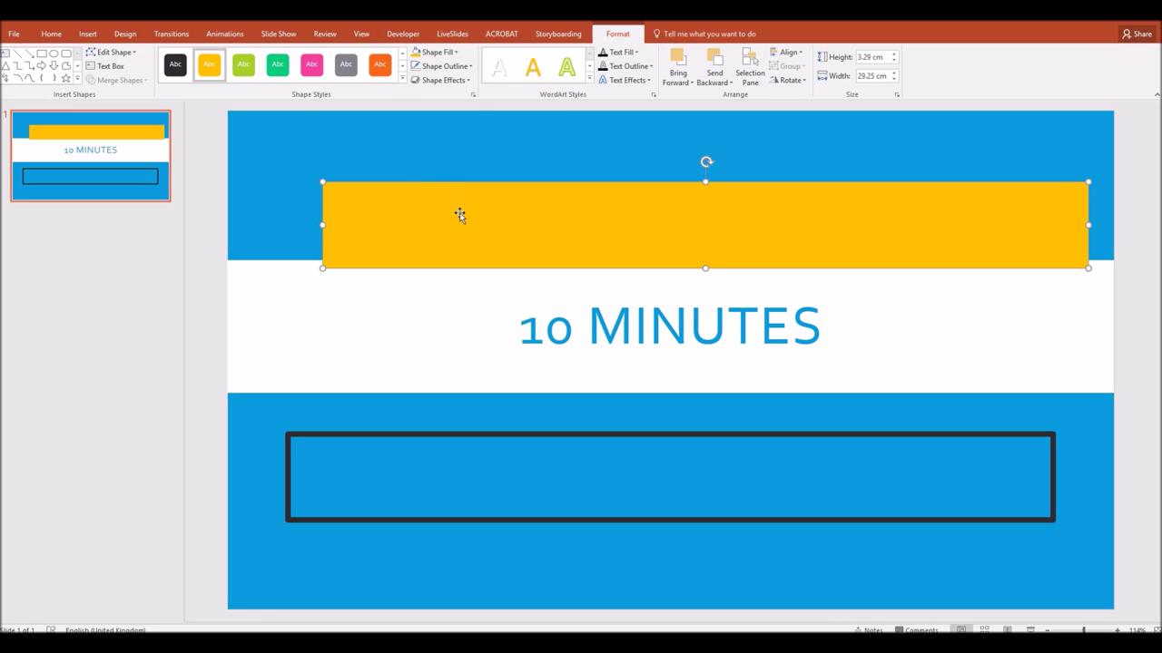
Step: Move the gold rectangle onto the outlined frame and send it to the back
left_click_drag(461, 235, 420, 456)
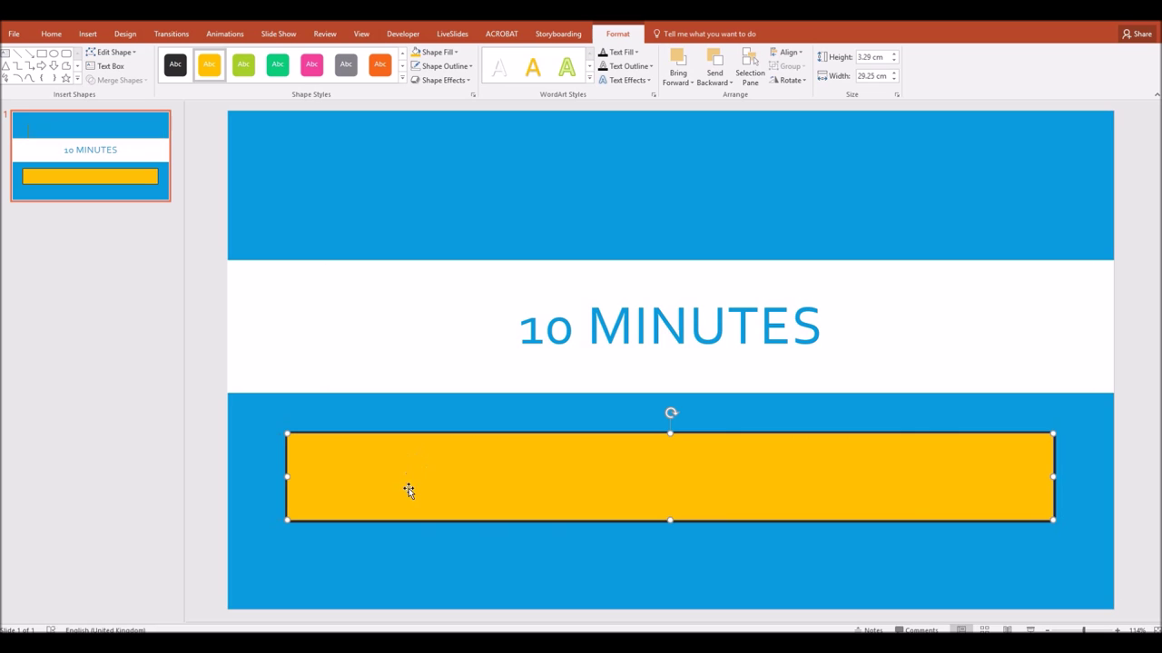
right_click(407, 488)
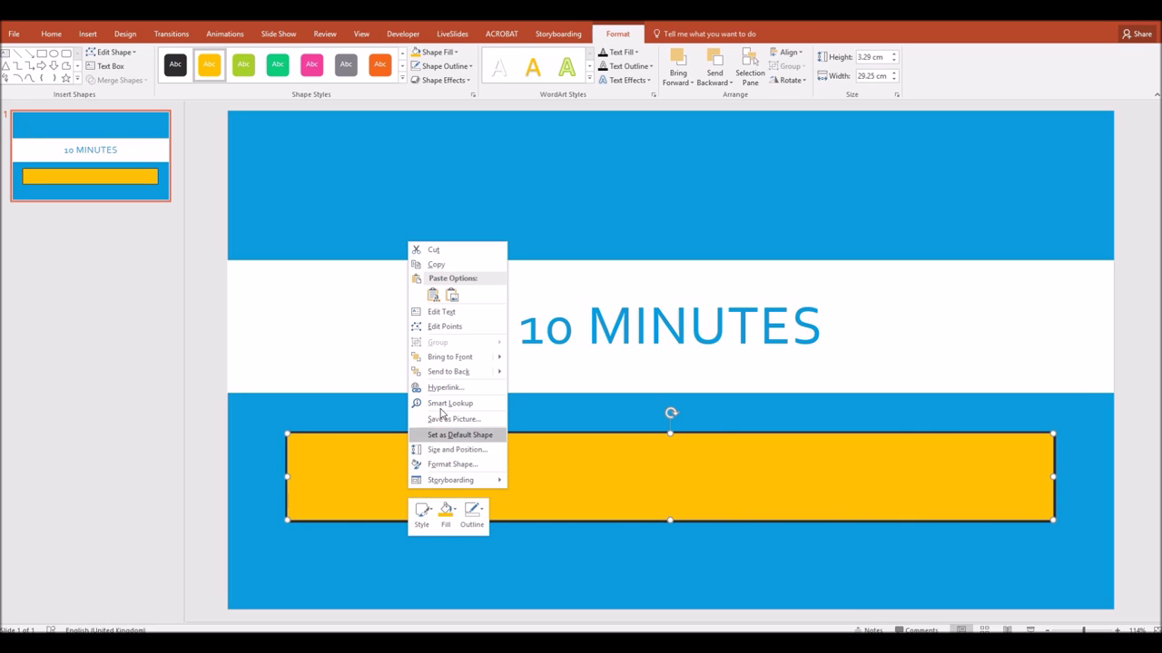
mouse_move(454, 375)
left_click(540, 372)
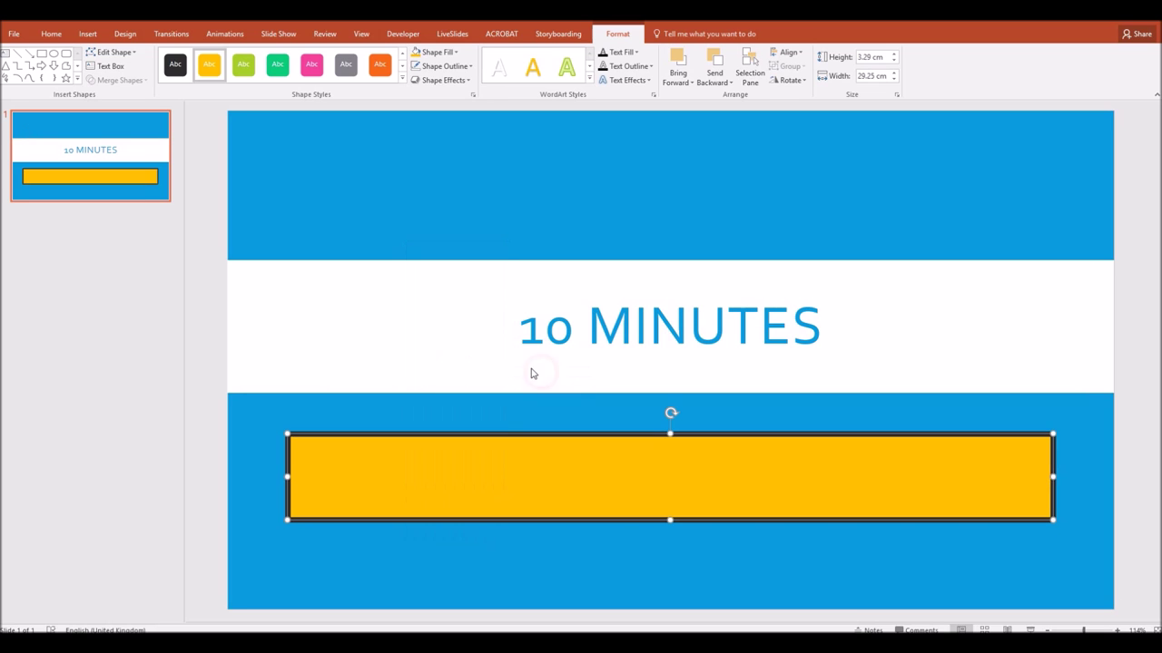
left_click(526, 411)
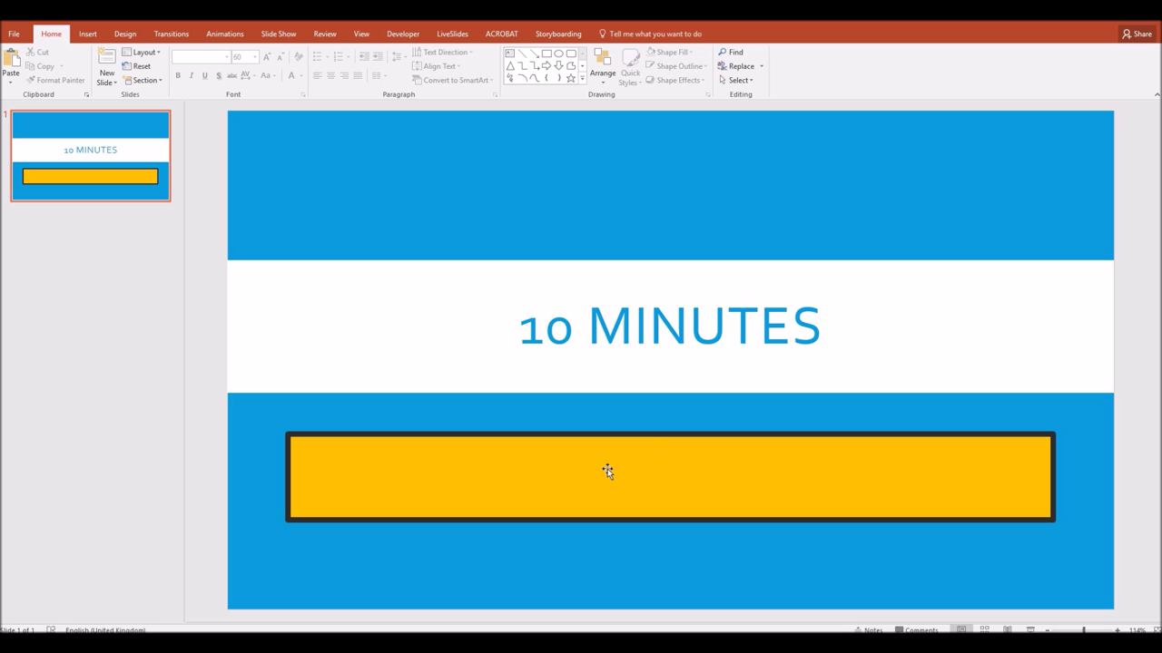
left_click(583, 469)
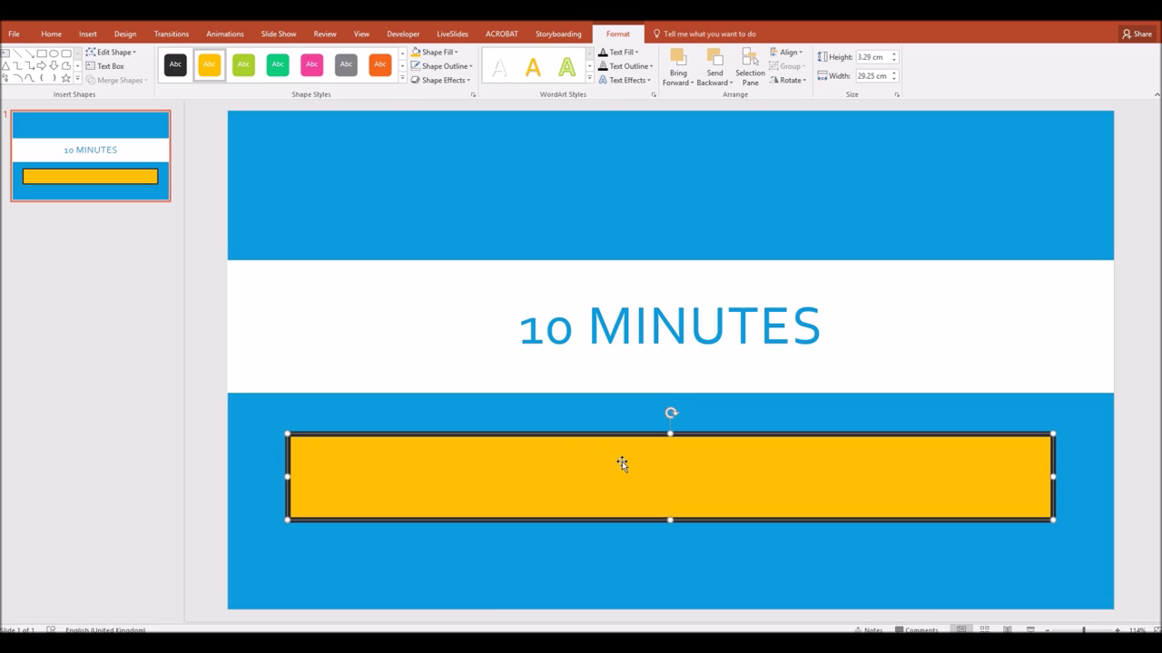
Step: Apply a Wipe entrance animation to the gold bar
left_click(223, 36)
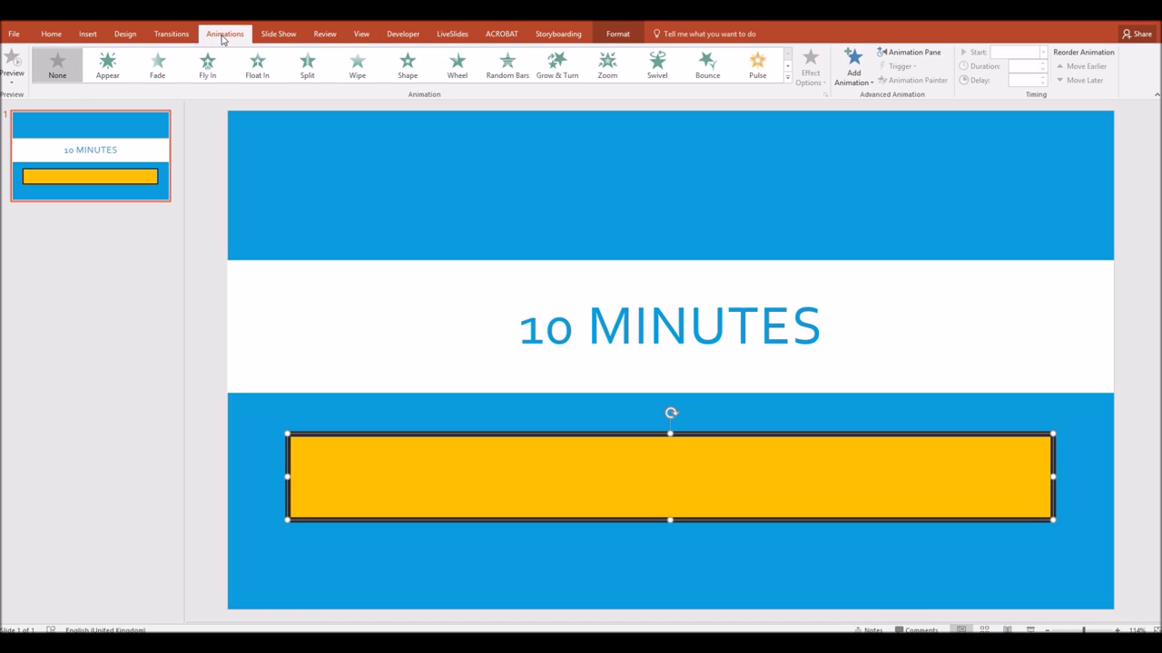
left_click(854, 71)
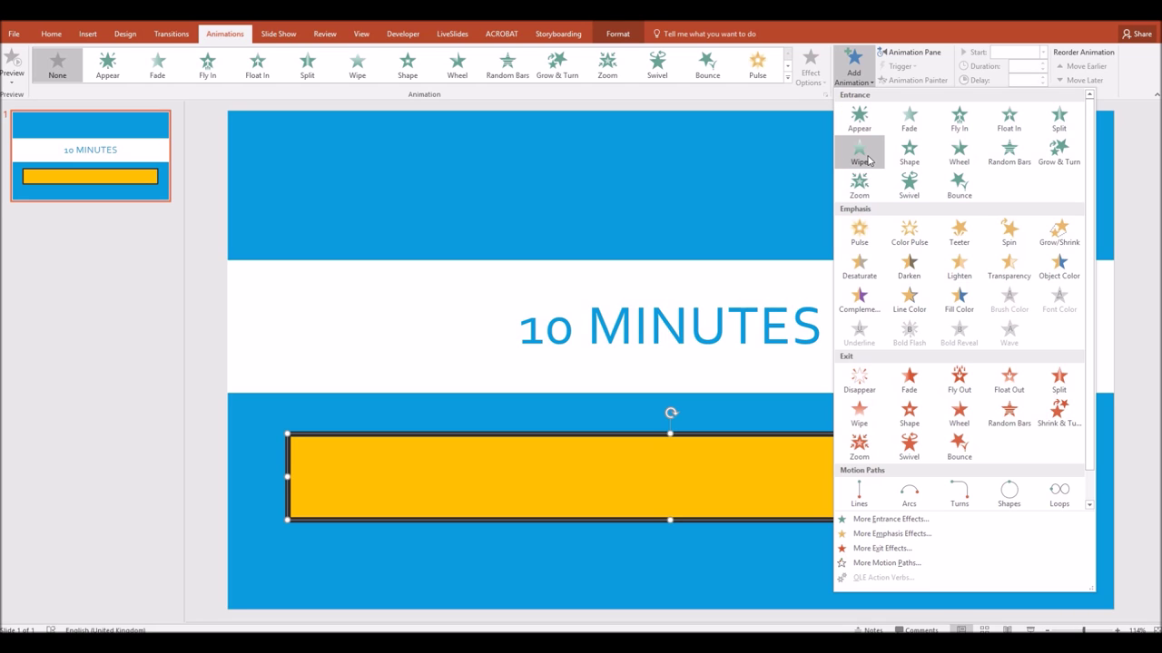
left_click(866, 157)
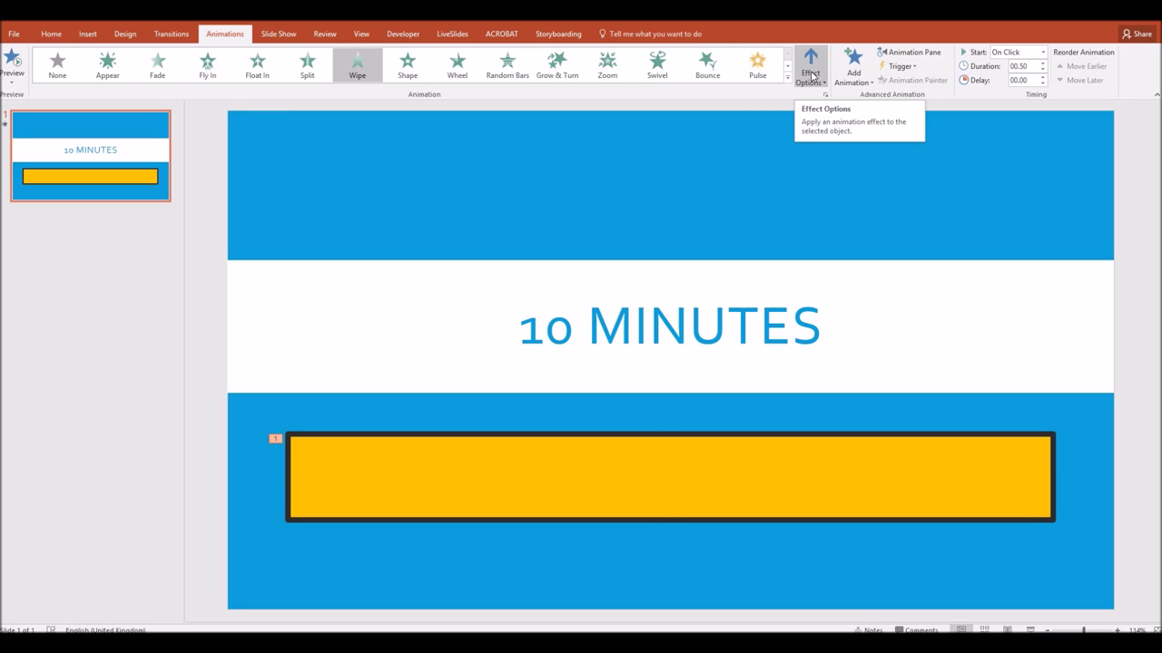
Step: Set the Wipe effect direction to From Left and preview it
left_click(812, 76)
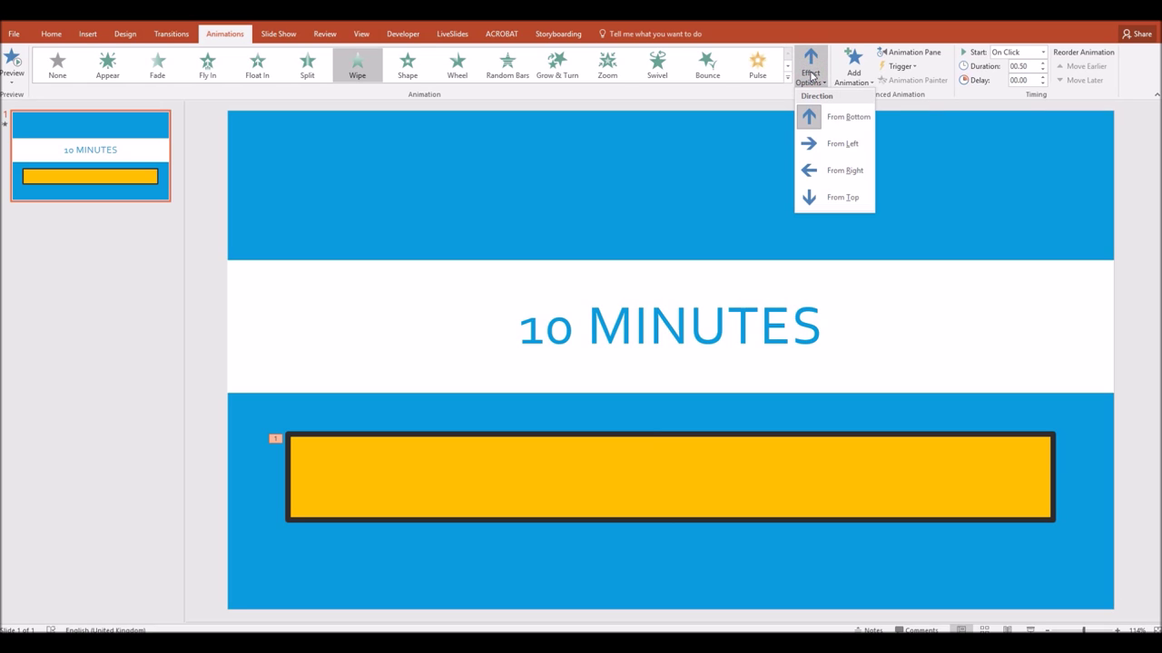
left_click(842, 145)
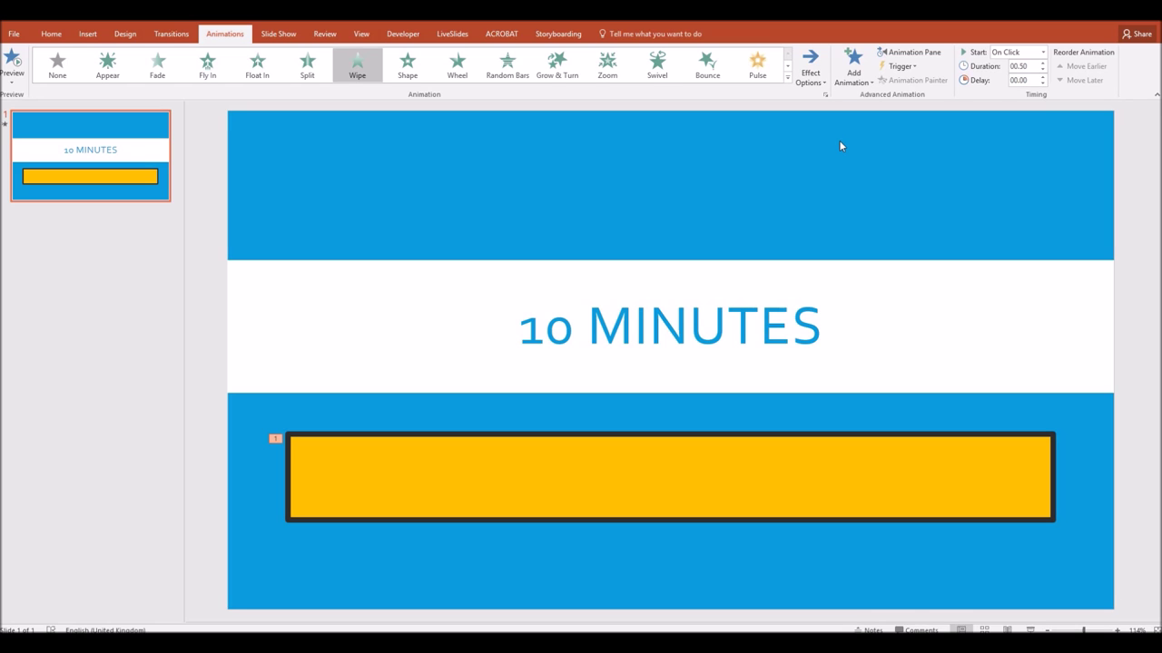
left_click(817, 80)
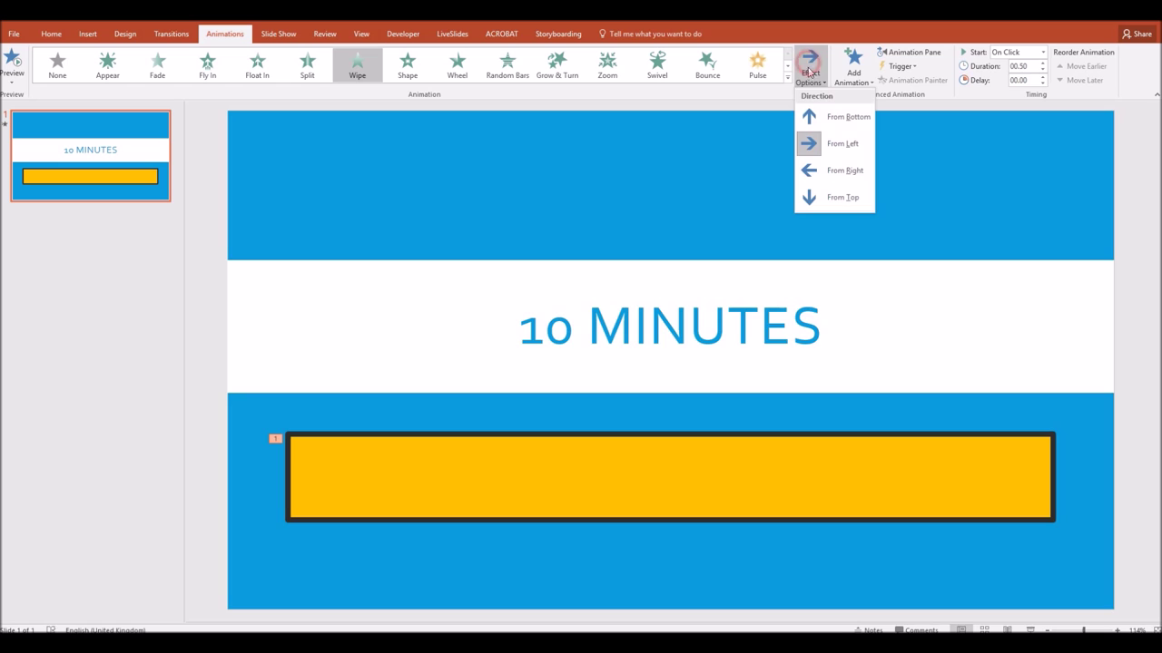
left_click(822, 140)
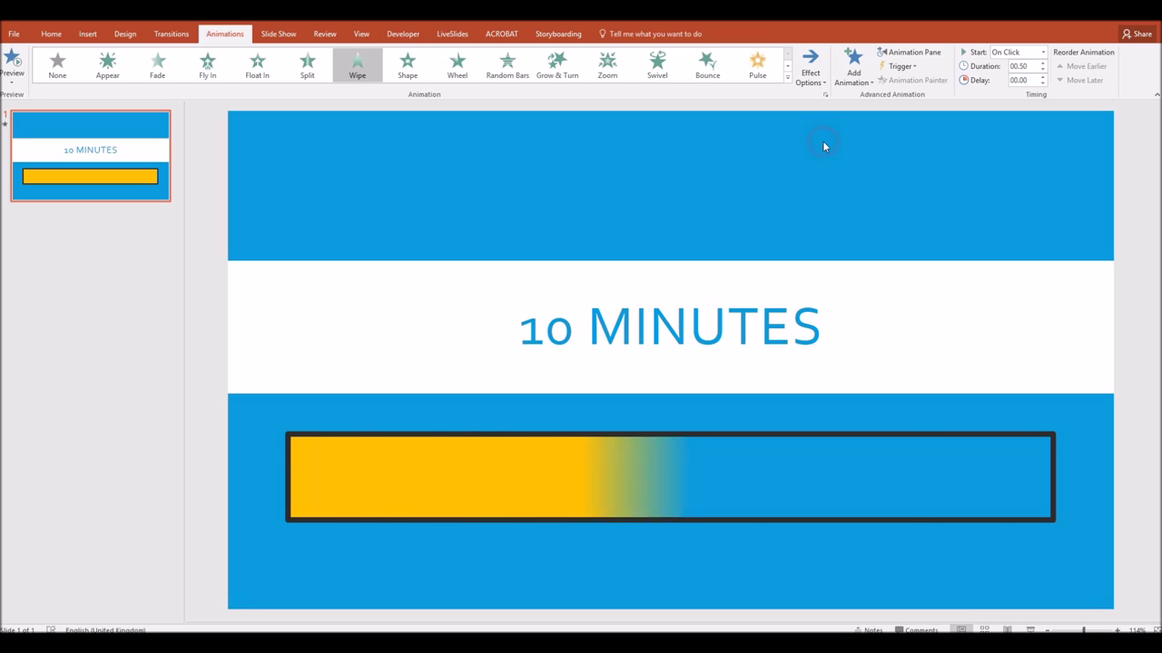
Step: Set the wipe's duration to 5 seconds, then show the Animation Pane
left_click(1043, 62)
left_click(1043, 62)
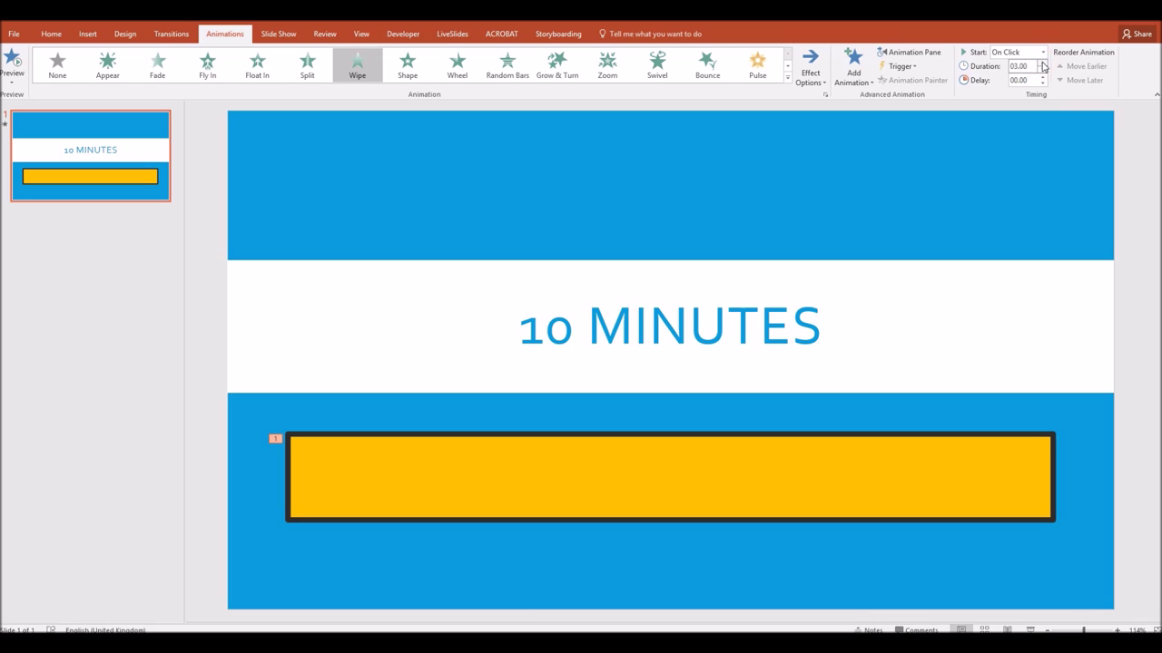
left_click(1043, 62)
left_click(1043, 62)
left_click(1043, 62)
left_click(1043, 64)
left_click(1043, 63)
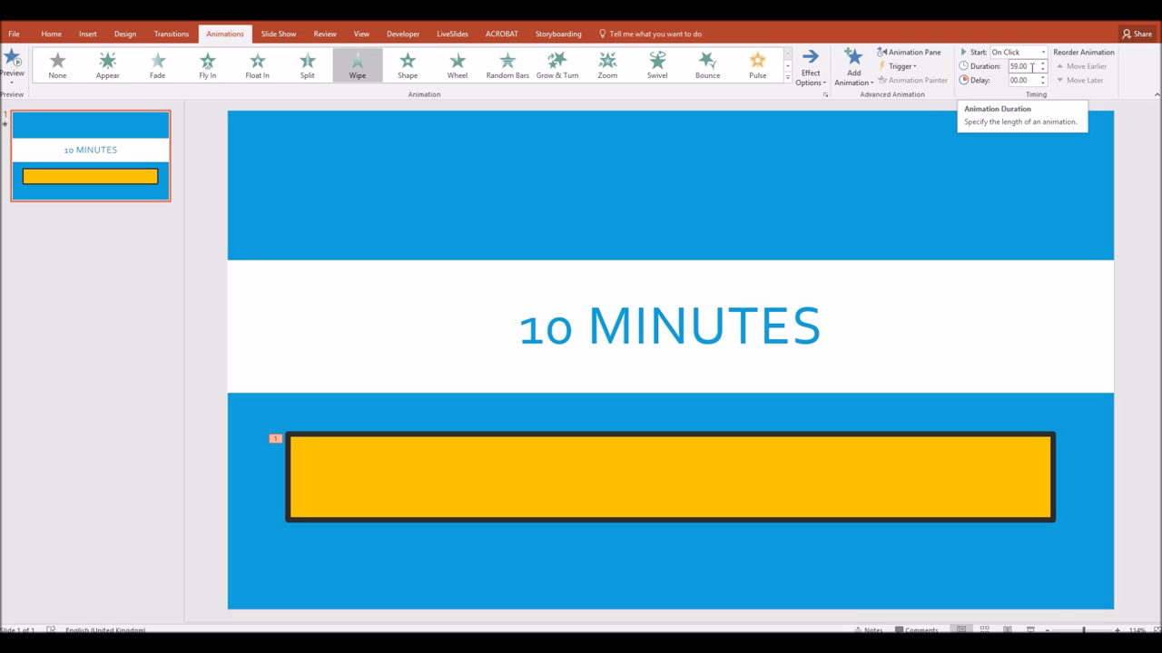
left_click(1031, 67)
left_click_drag(1031, 67, 1010, 67)
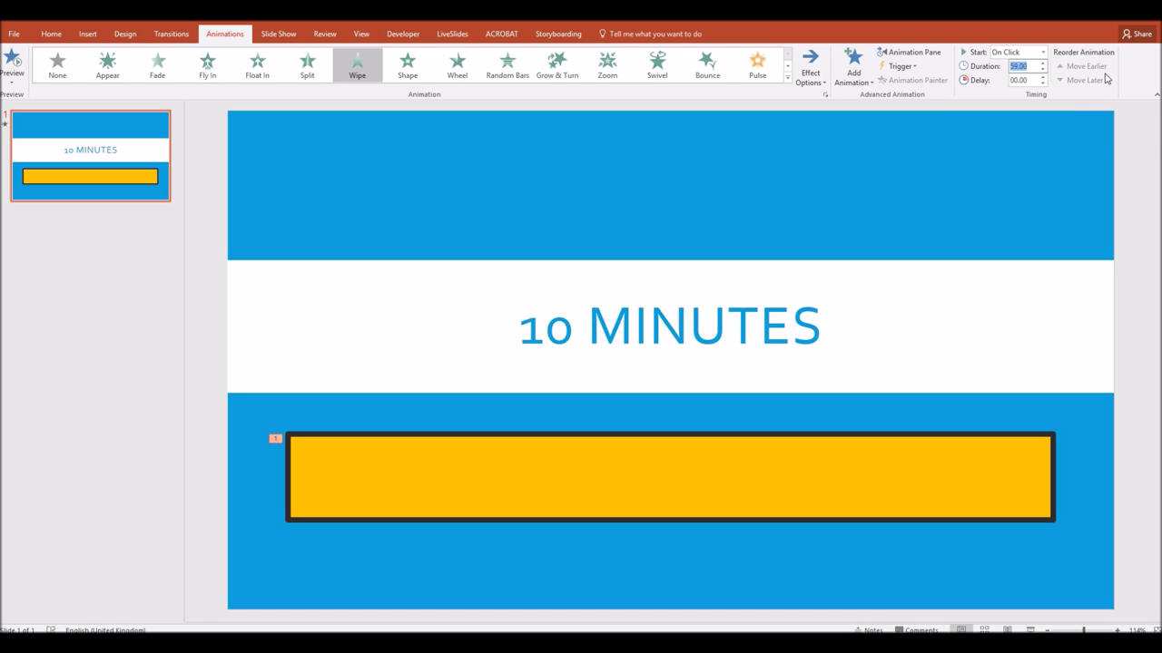
type("5")
key("Return")
left_click(905, 53)
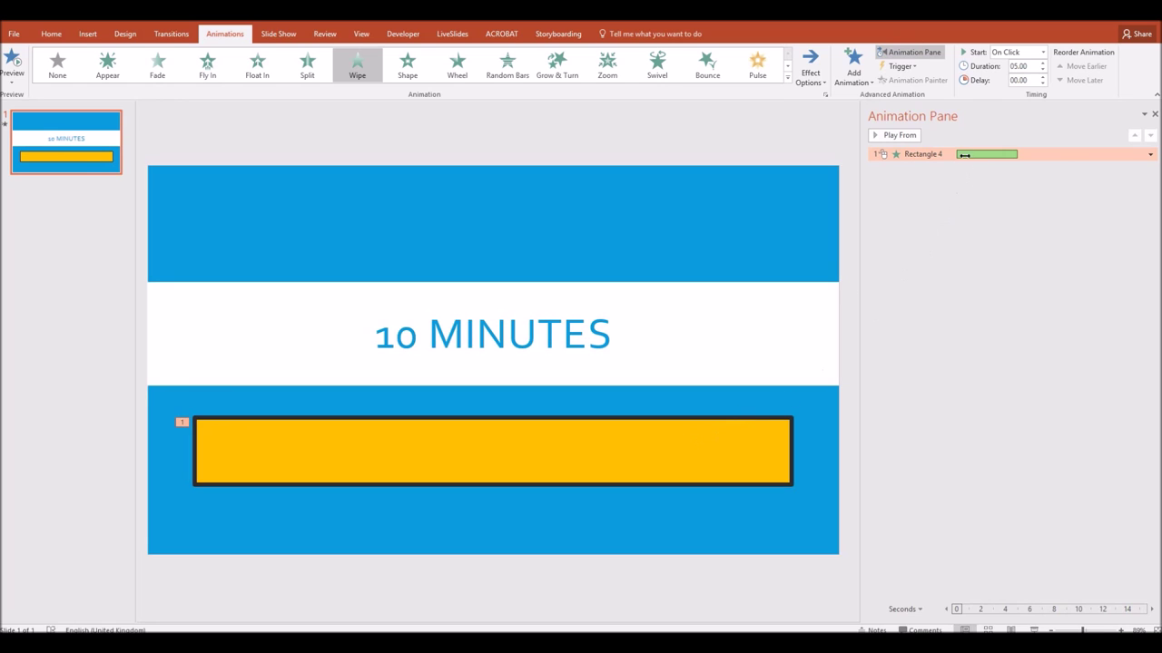
Step: Inspect Rectangle 4's timing bar, which runs from 0 to 5 seconds
mouse_move(960, 155)
mouse_move(1016, 155)
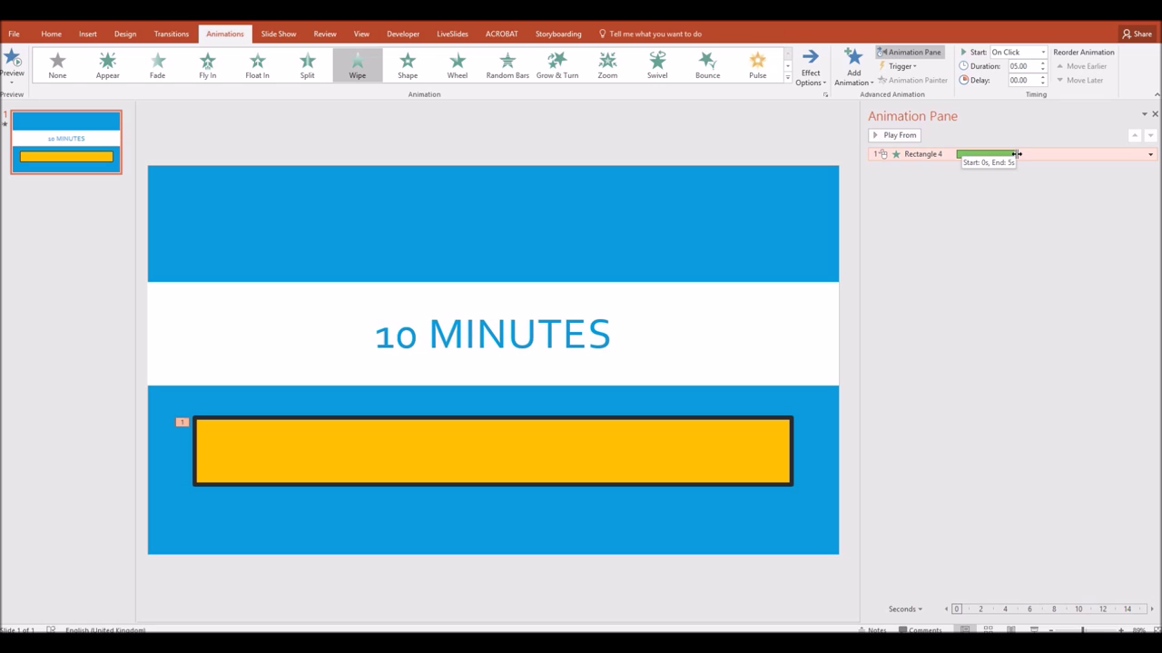
Step: Stretch Rectangle 4's timing bar until the wipe ends at 10:00.0
left_click_drag(1017, 157, 1158, 157)
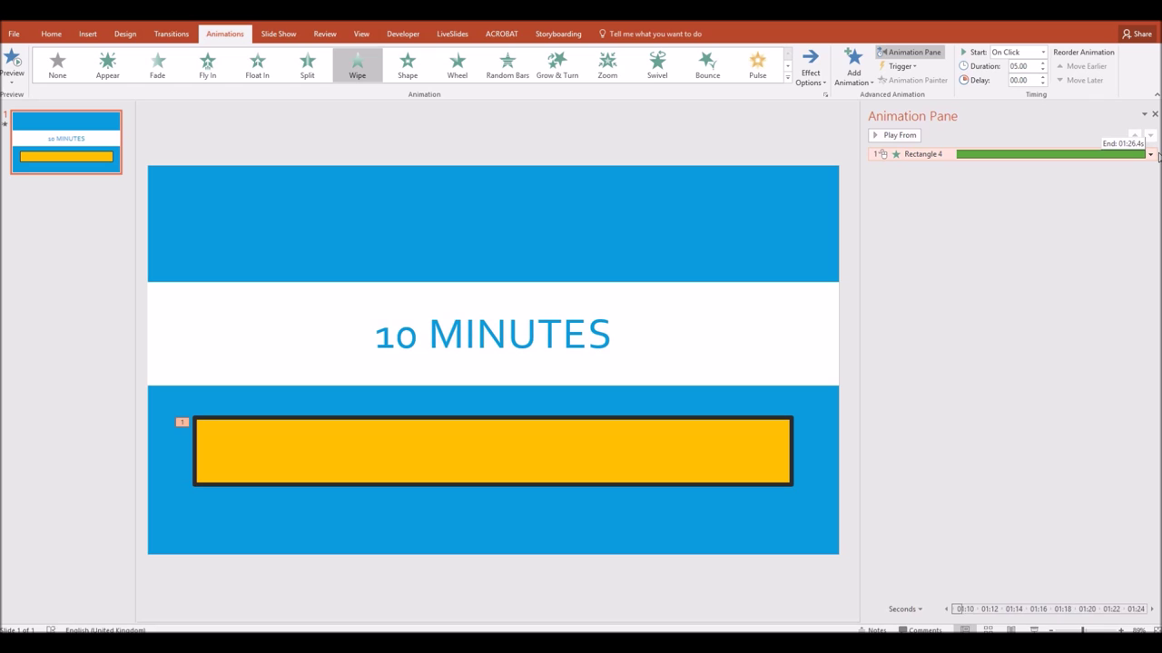
left_click_drag(1158, 157, 1158, 157)
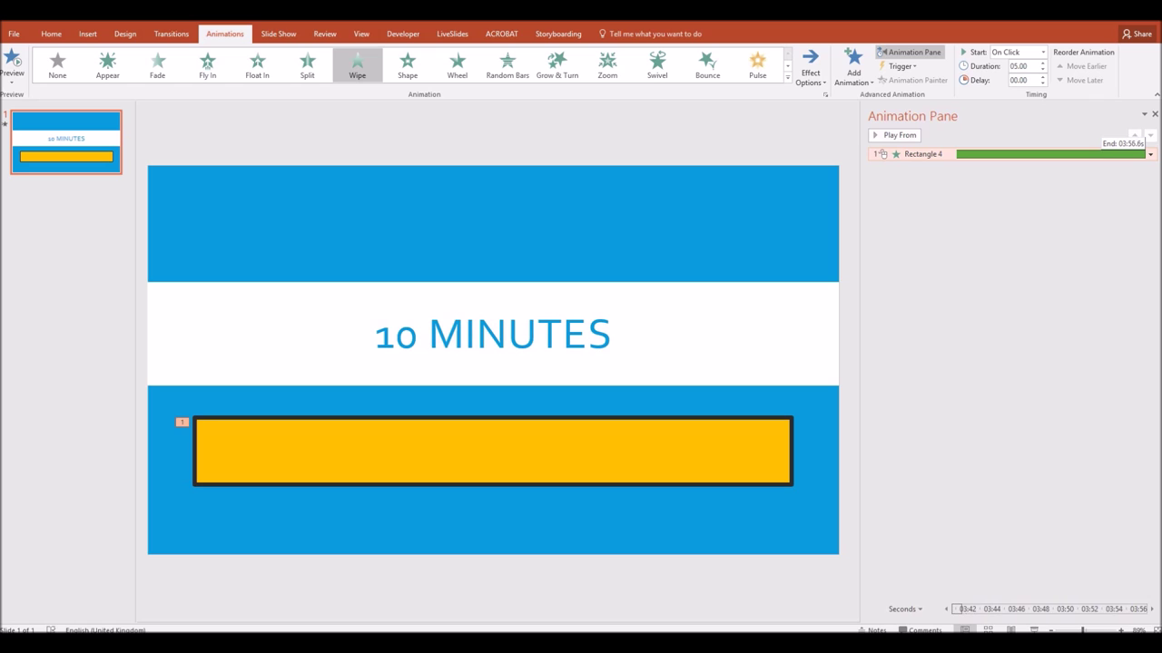
mouse_move(1158, 157)
left_mouse_down()
mouse_move(1059, 156)
mouse_move(1146, 156)
left_mouse_up()
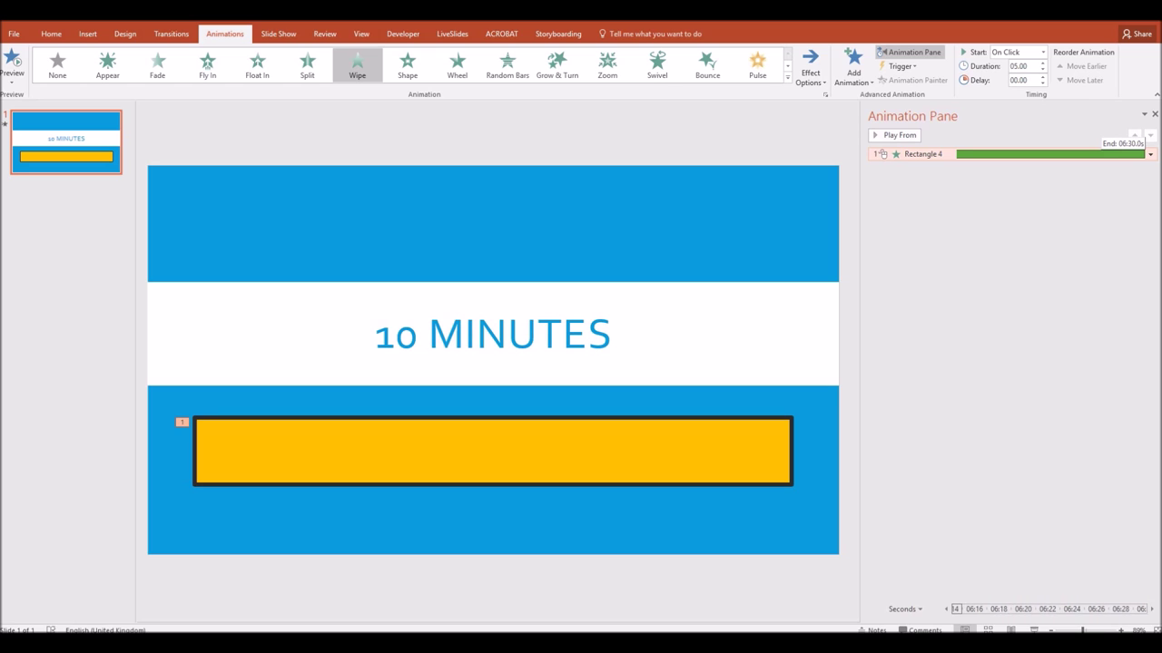
left_click_drag(1145, 154, 1144, 154)
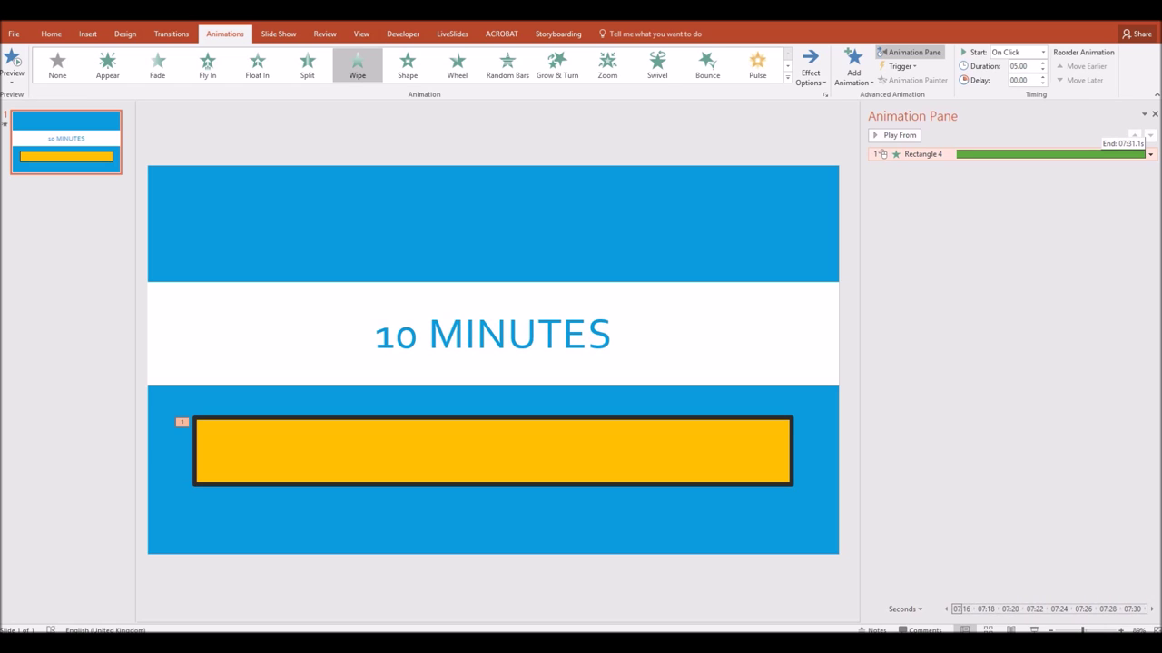
left_click_drag(1145, 154, 1144, 154)
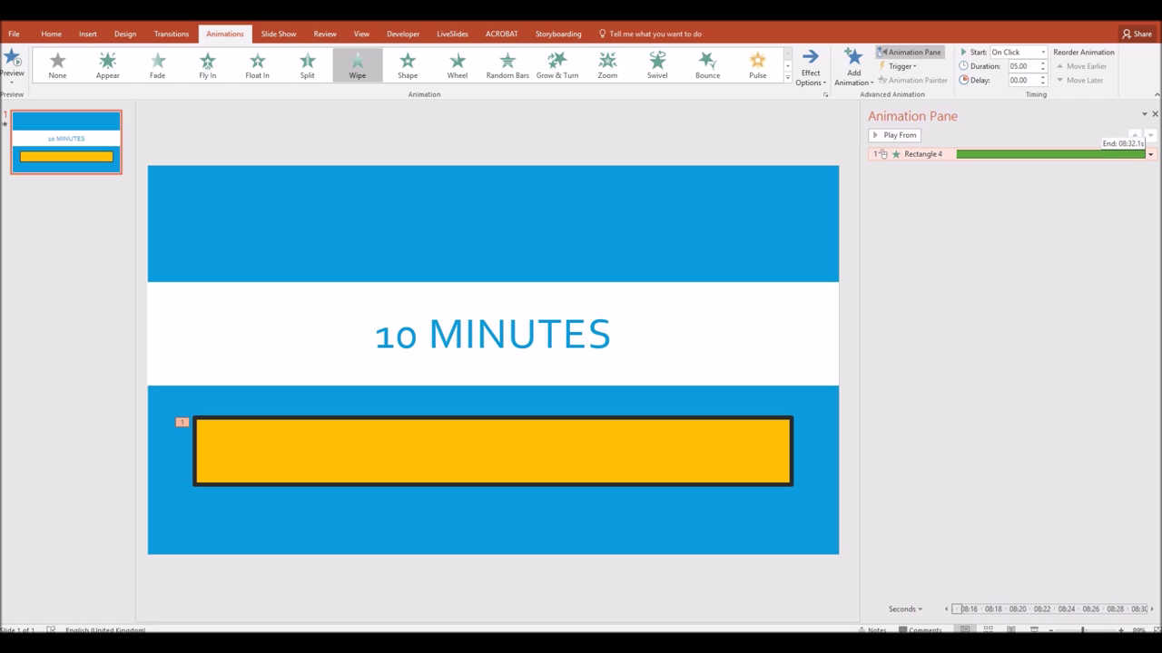
left_click_drag(1144, 155, 1144, 154)
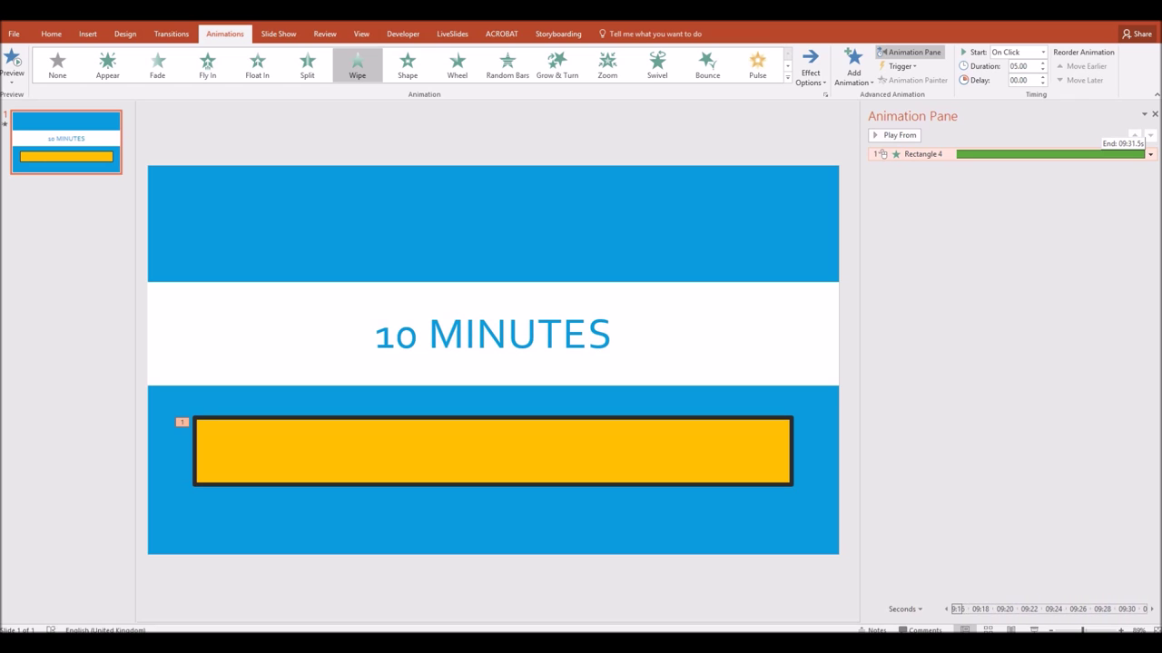
left_click_drag(1144, 154, 1071, 155)
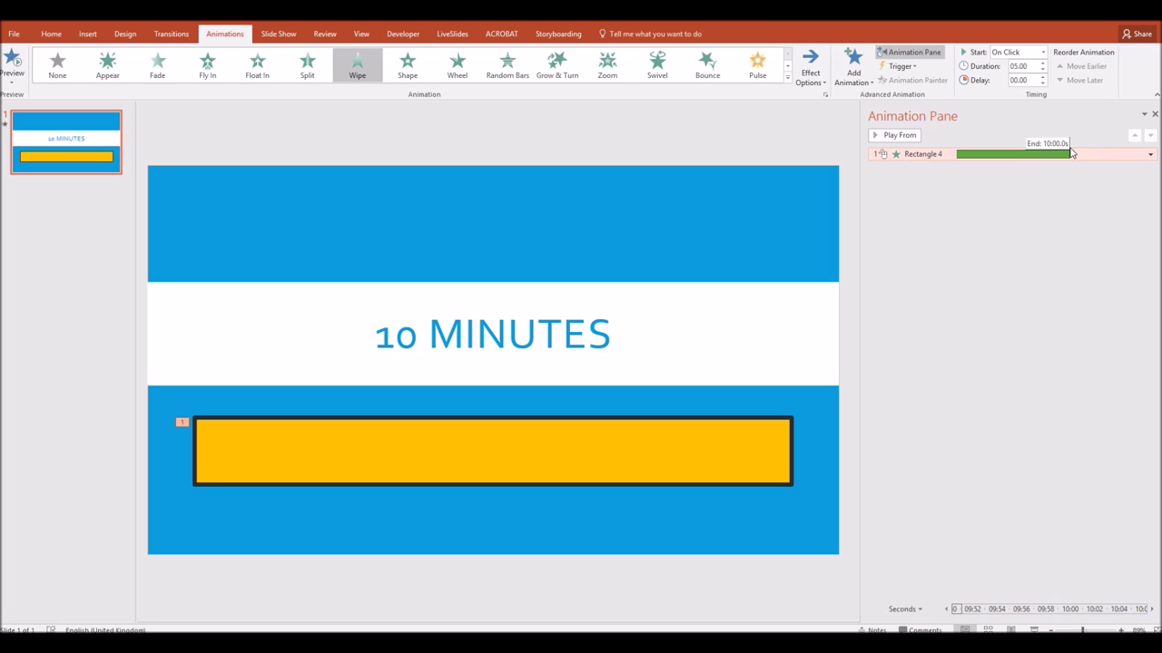
left_click_drag(1071, 155, 1071, 155)
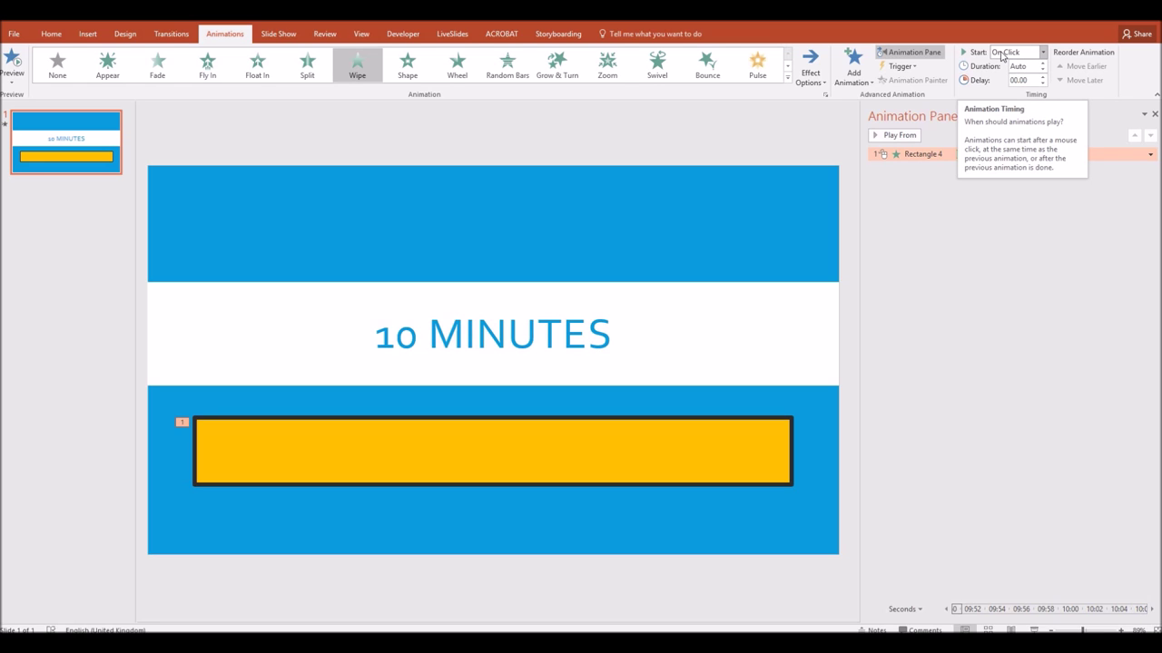
Step: Change Rectangle 4's wipe to start With Previous instead of On Click
left_click(1045, 52)
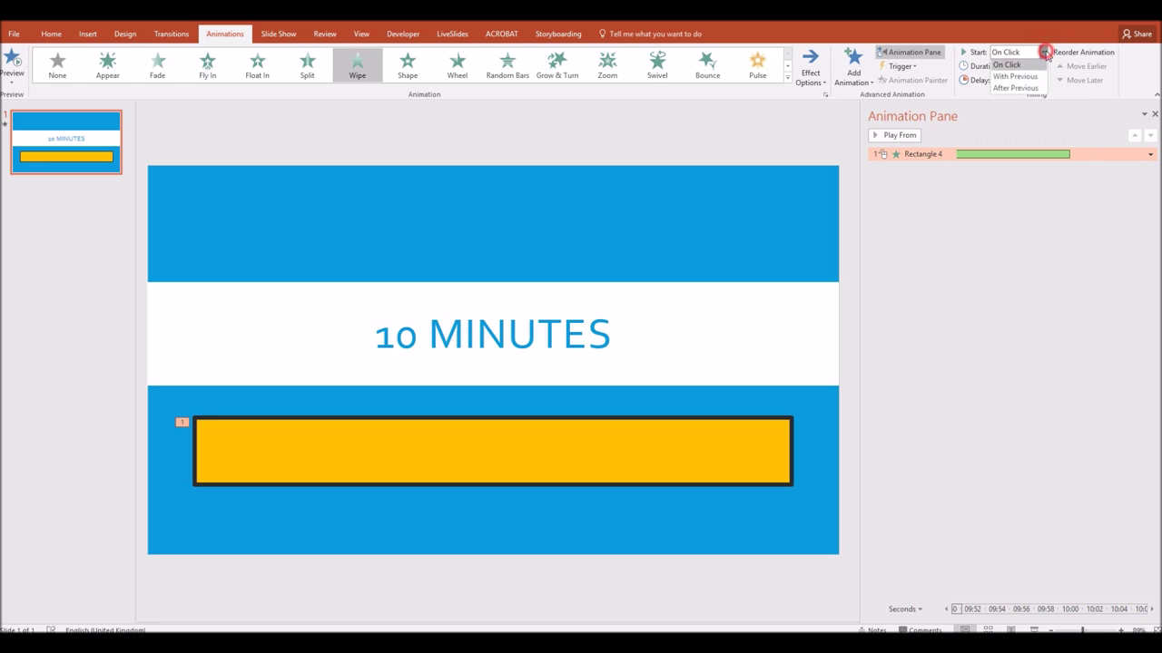
left_click(1027, 78)
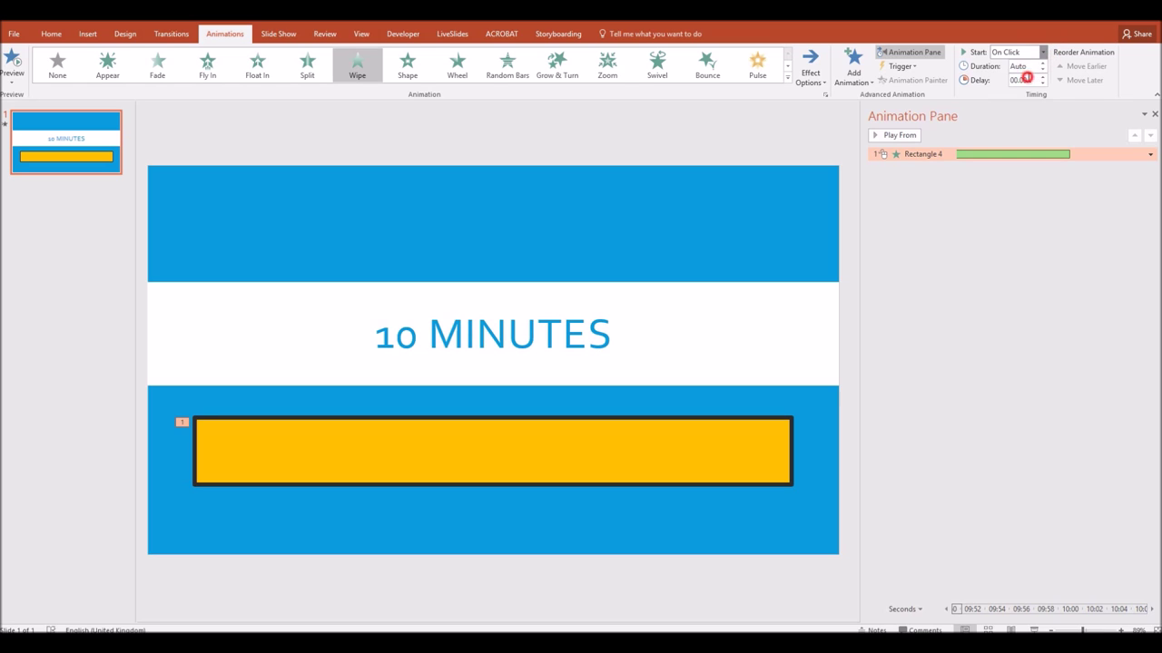
left_click(929, 259)
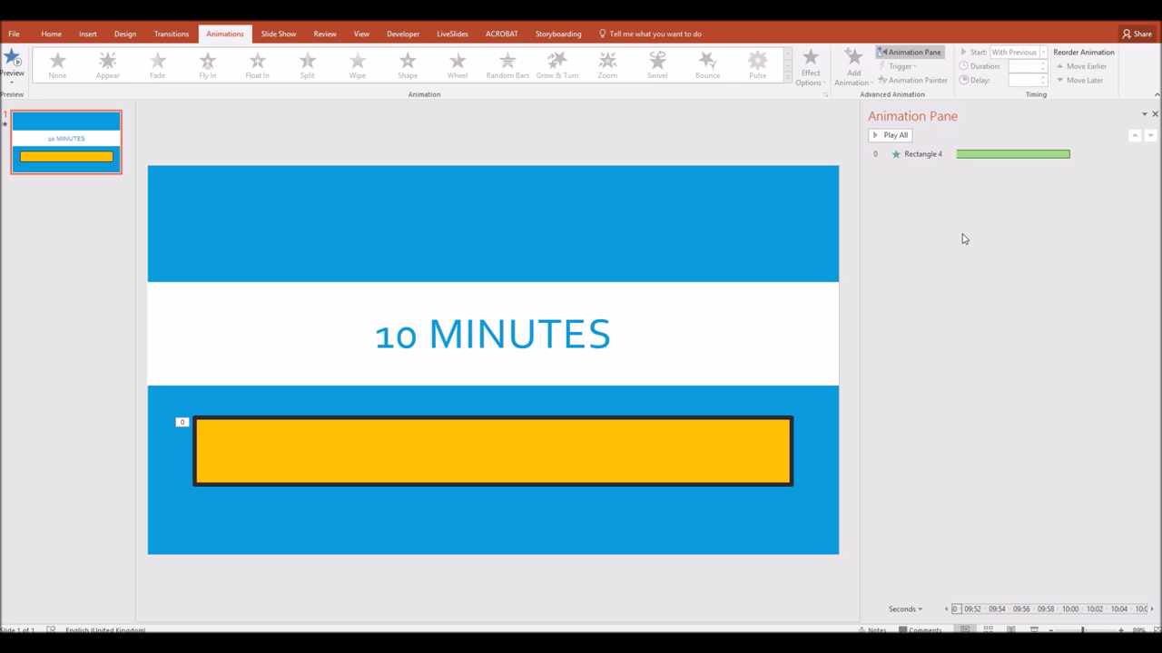
left_click(505, 143)
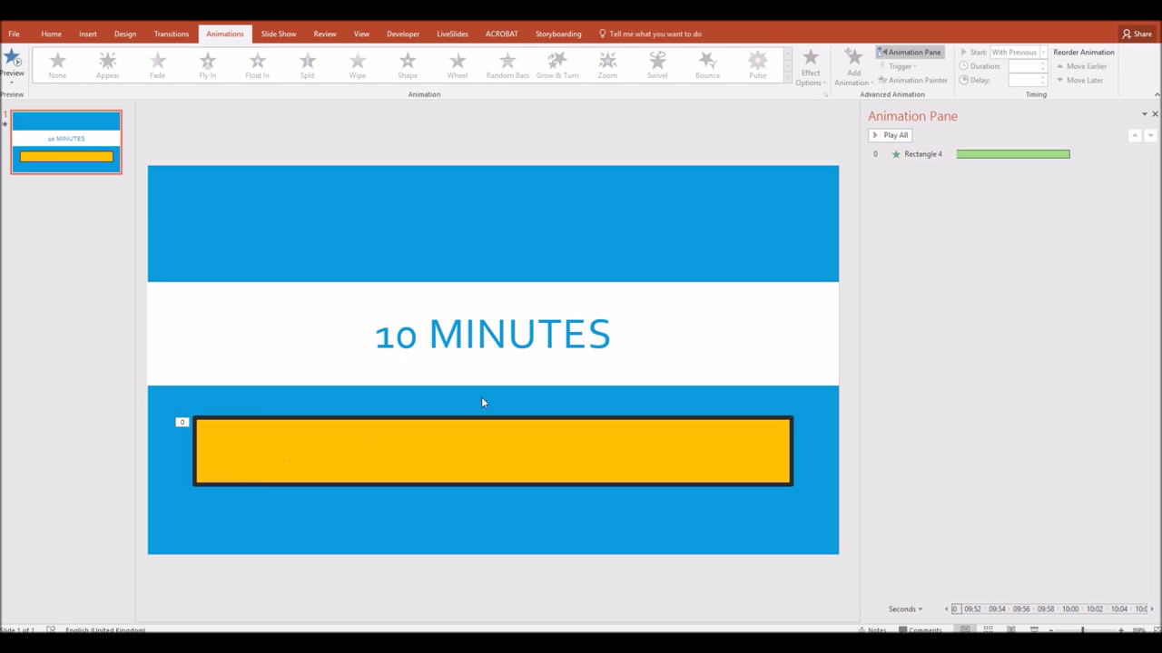
Step: In the wipe's Timing settings, set Delay to 0 and Duration to 3 seconds
double_click(1012, 155)
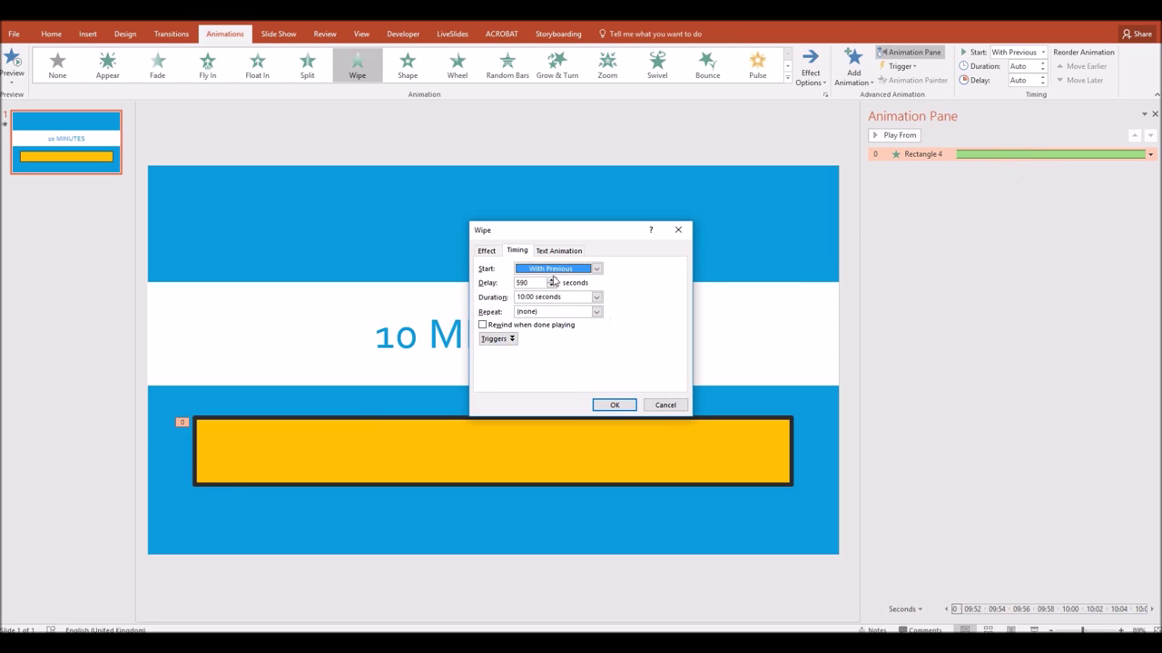
key("Tab")
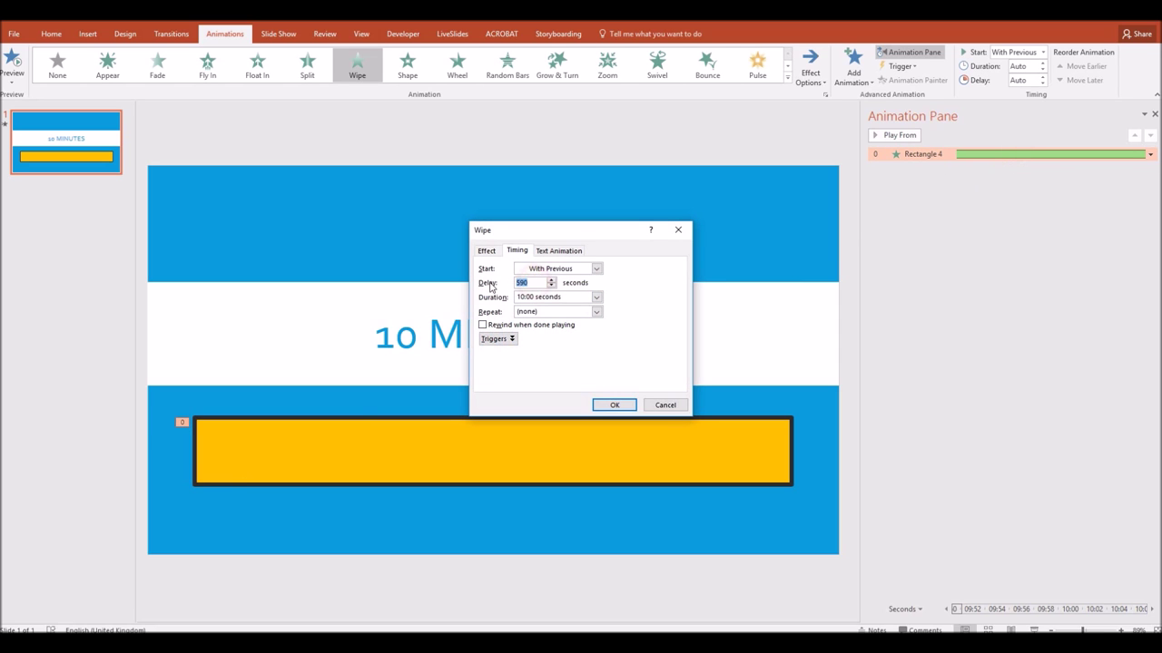
type("0")
left_click(596, 297)
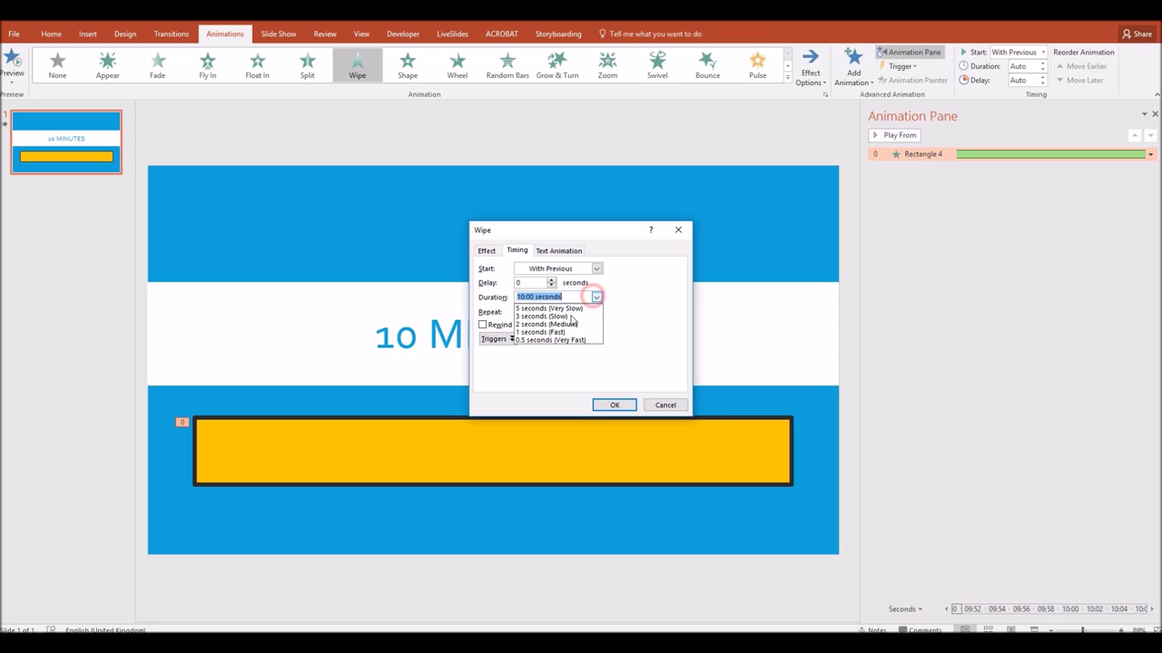
left_click(549, 316)
left_click(617, 406)
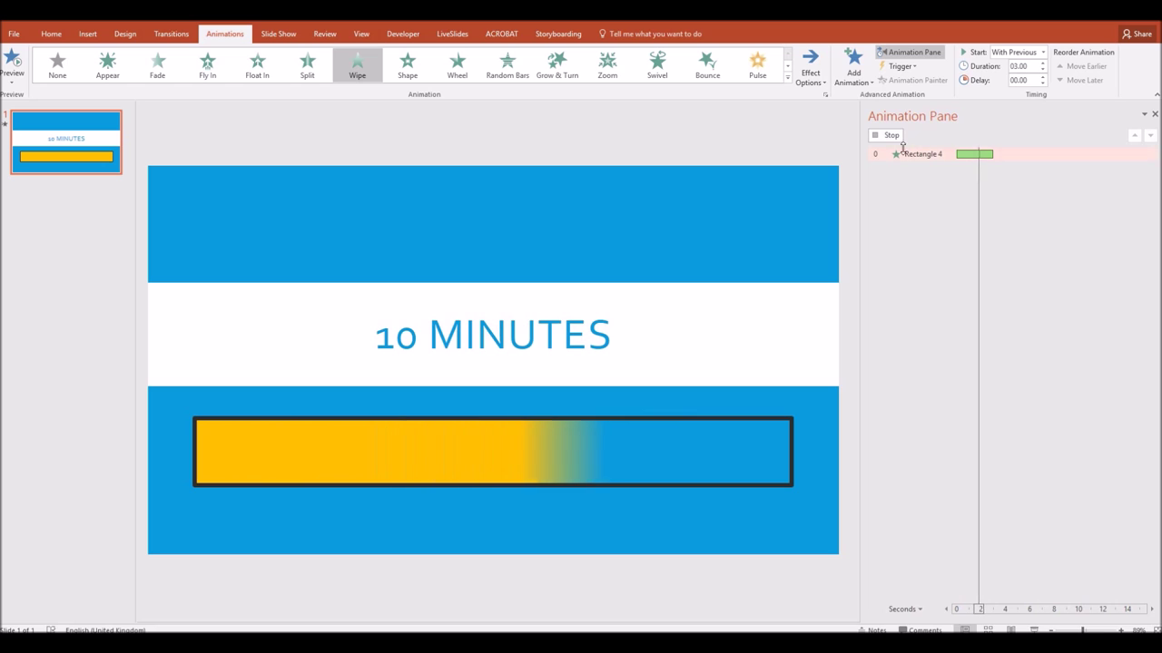
Step: Stretch the wipe's timing bar in the Animation Pane so it ends at 33.1 seconds
left_click(884, 135)
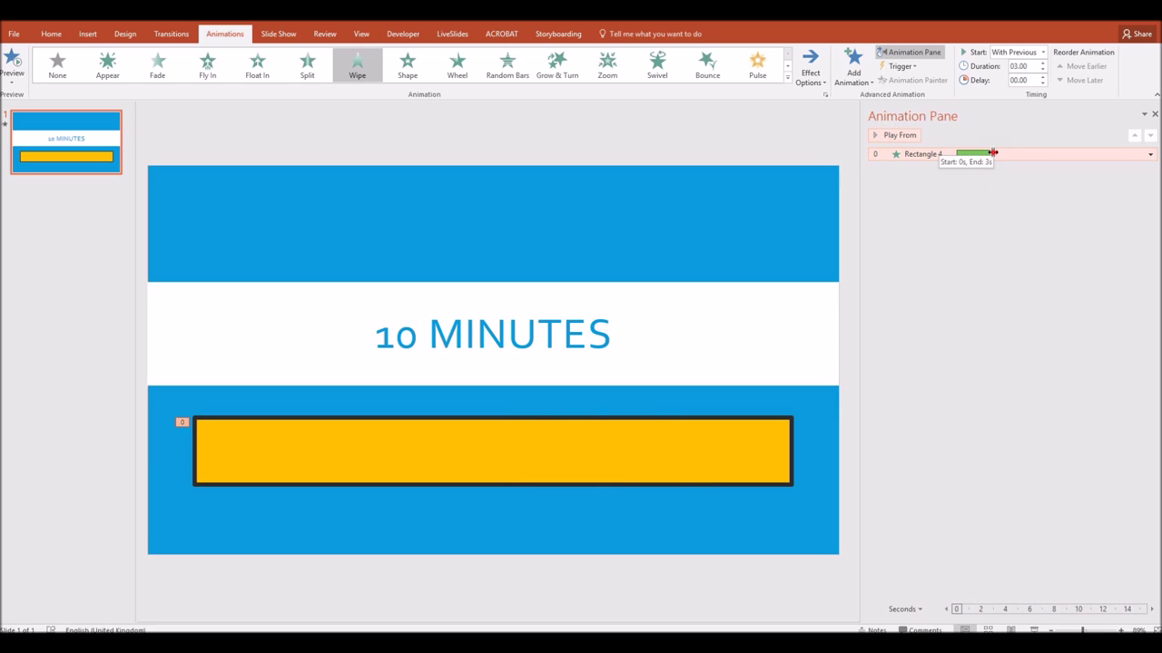
left_click_drag(993, 153, 1058, 153)
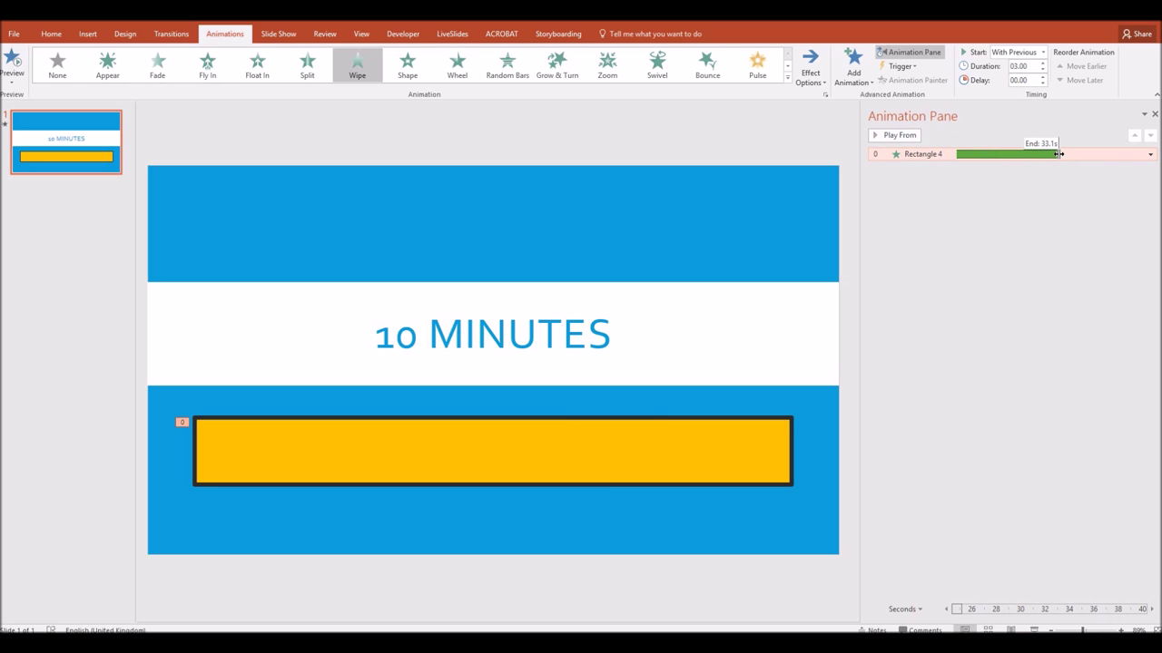
left_click_drag(1058, 153, 1058, 153)
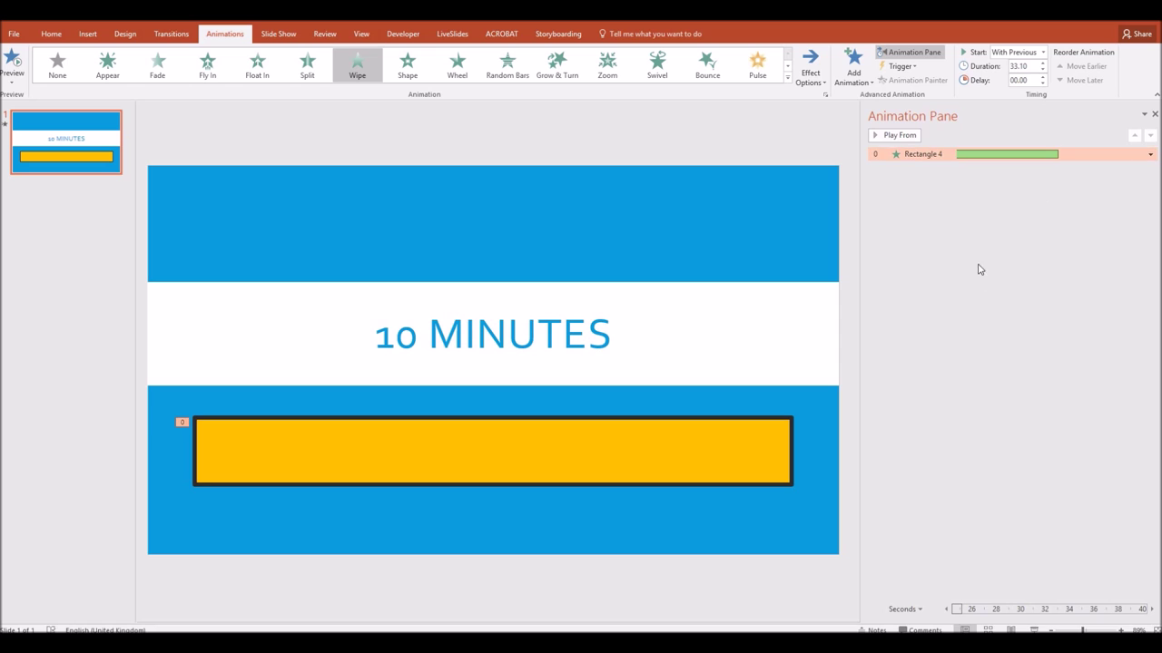